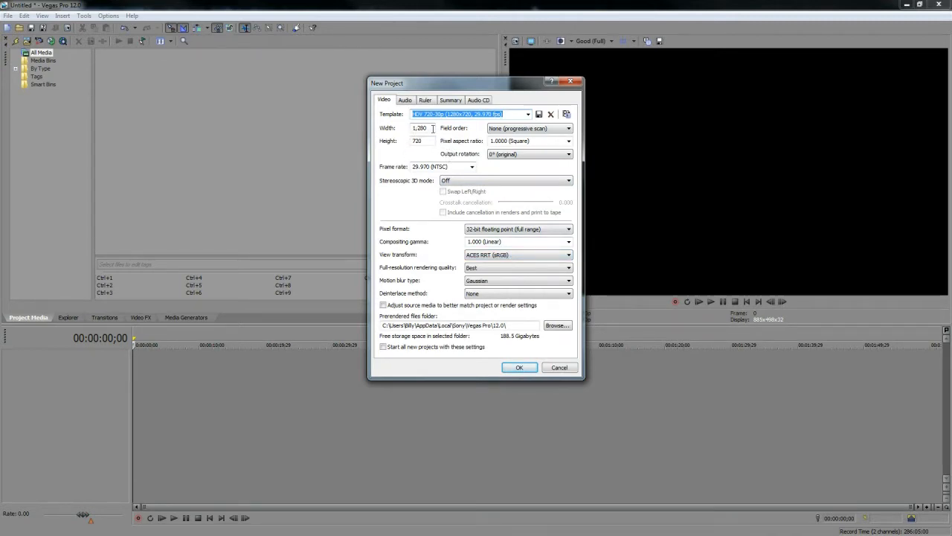
Step: Set the 1280x720 project's view transform to Off and deinterlace method to None, and create the project
click(433, 128)
click(424, 141)
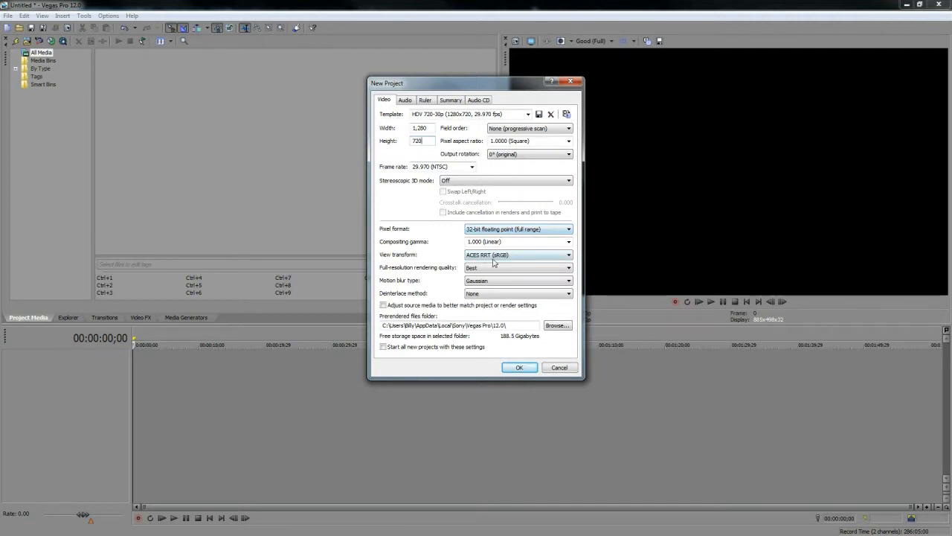
click(482, 259)
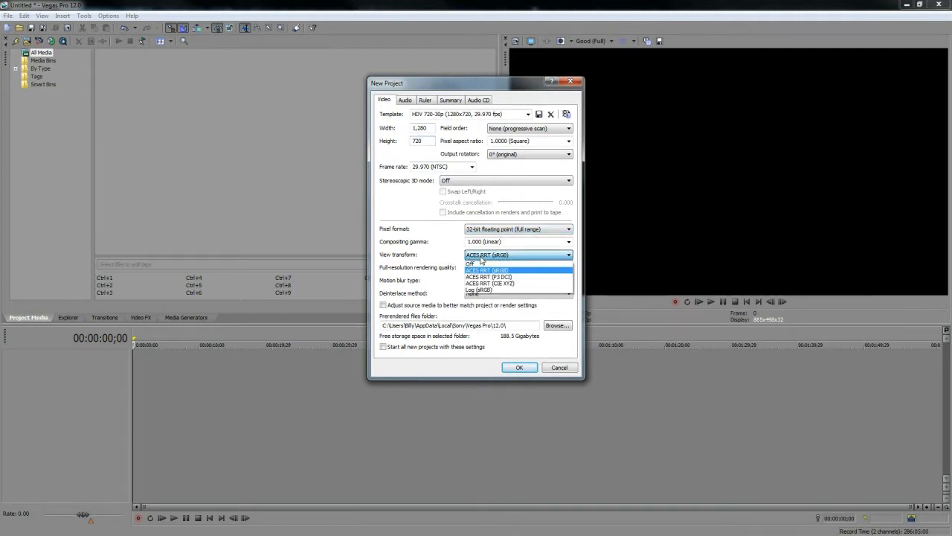
click(480, 264)
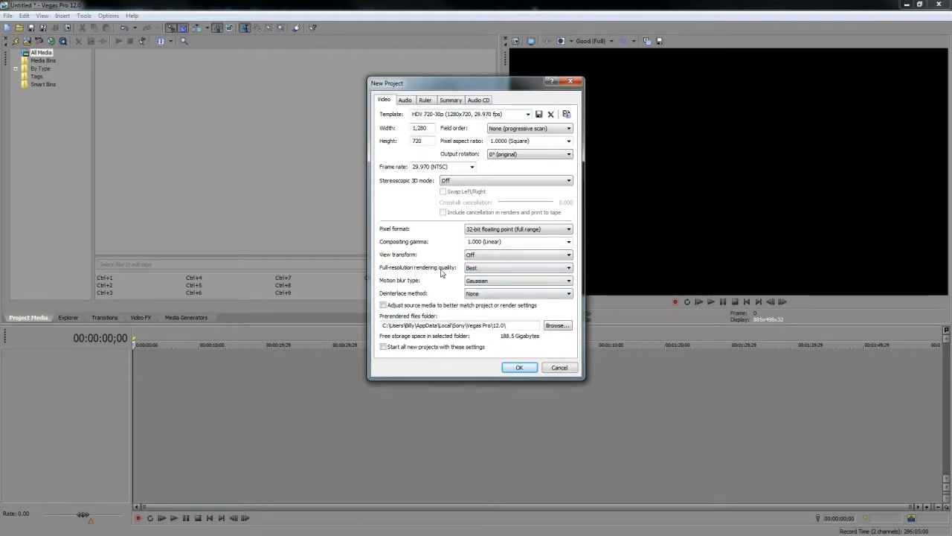
click(494, 295)
click(495, 301)
click(519, 368)
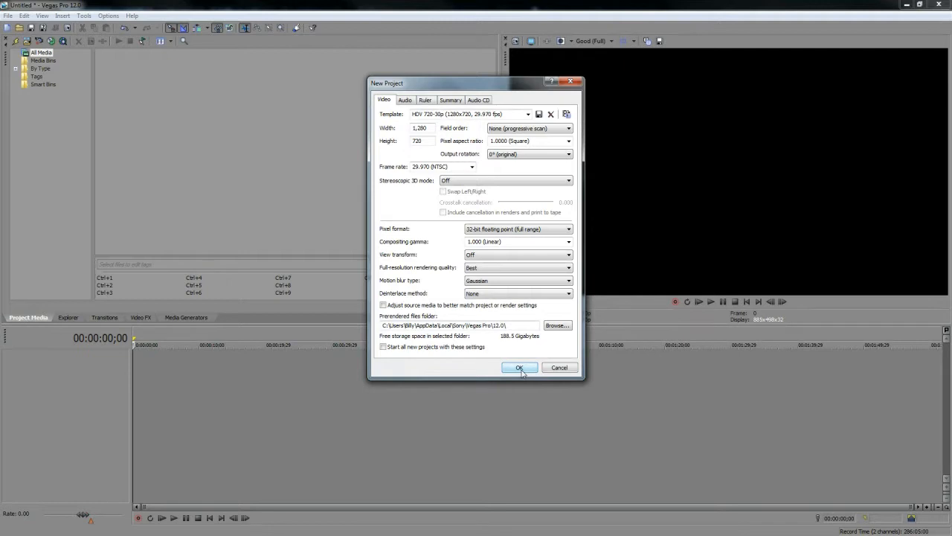
click(521, 368)
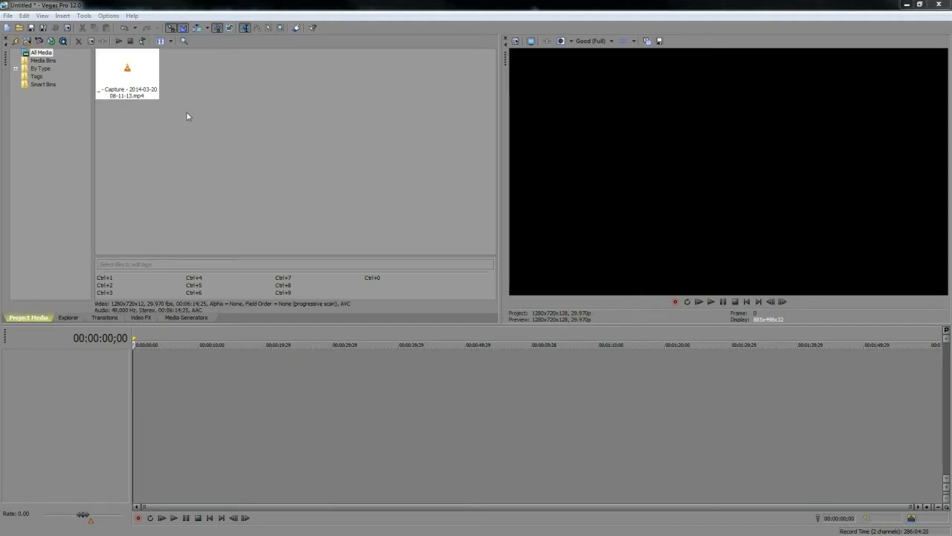
click(7, 15)
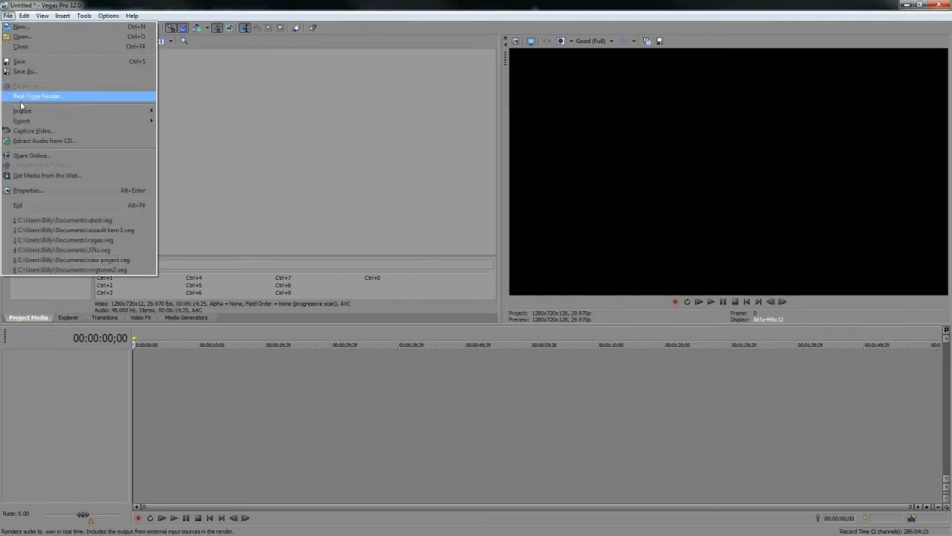
mouse_move(18, 112)
click(177, 110)
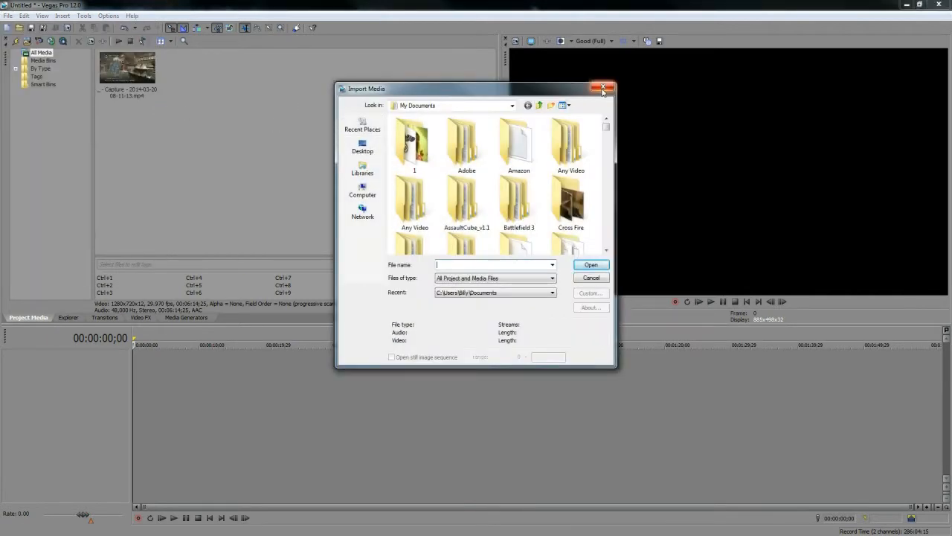
click(603, 89)
Step: Place the captured gameplay clip at the start of the timeline without matching the project settings to it
drag(105, 73, 131, 366)
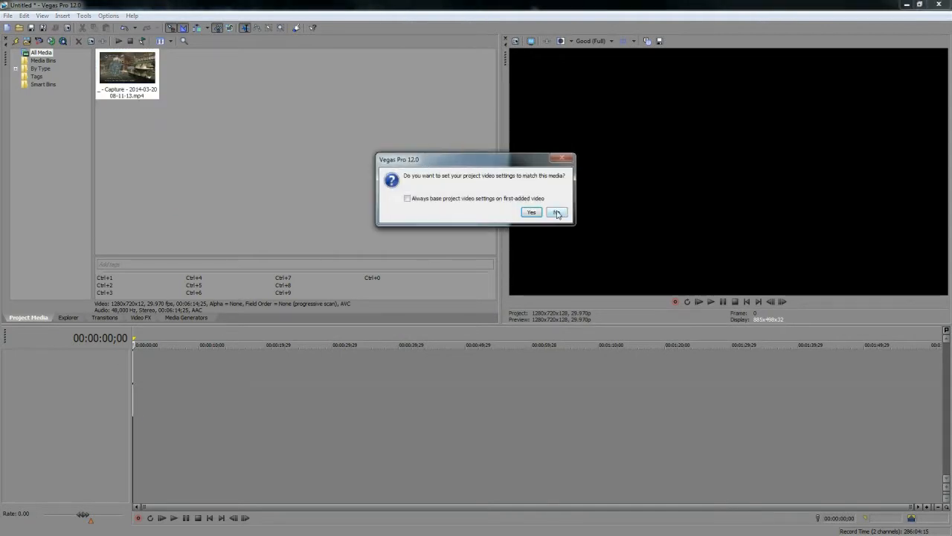
click(556, 213)
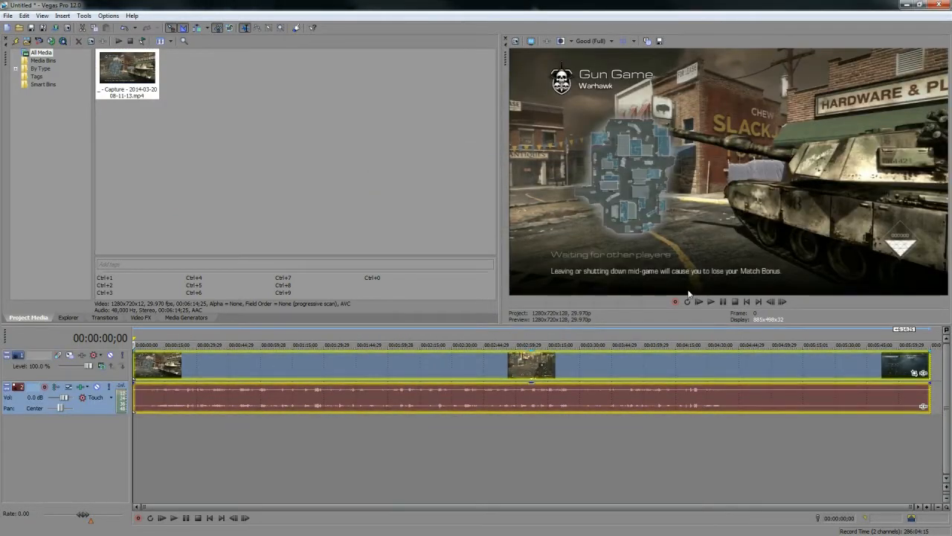
click(287, 358)
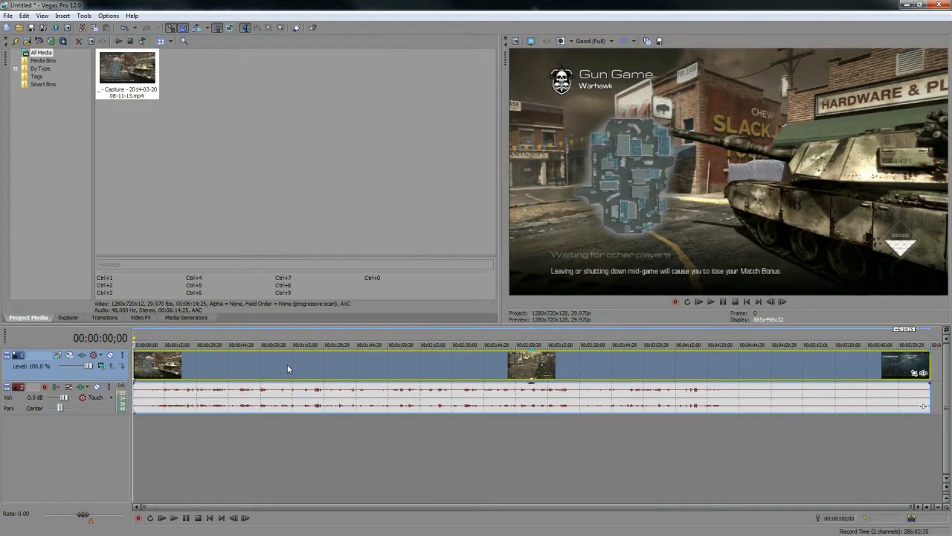
right_click(287, 363)
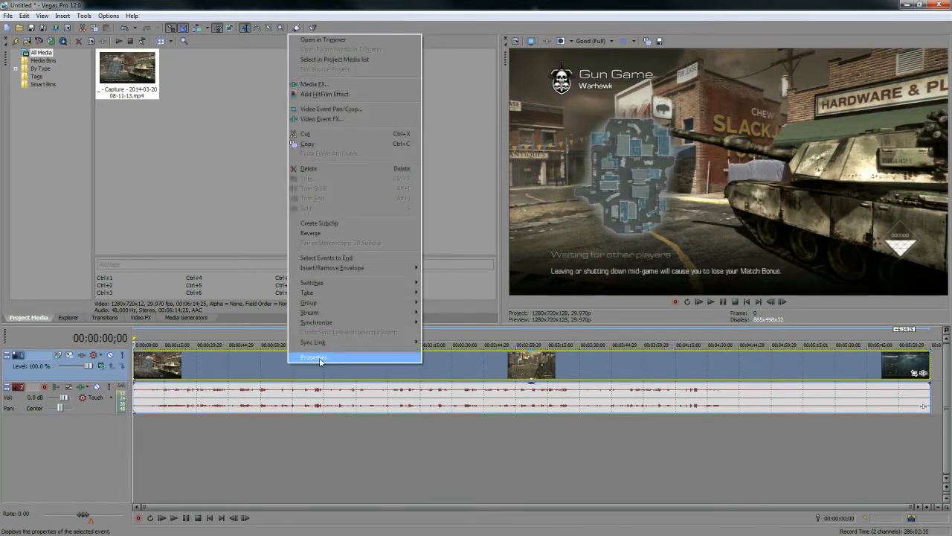
click(202, 359)
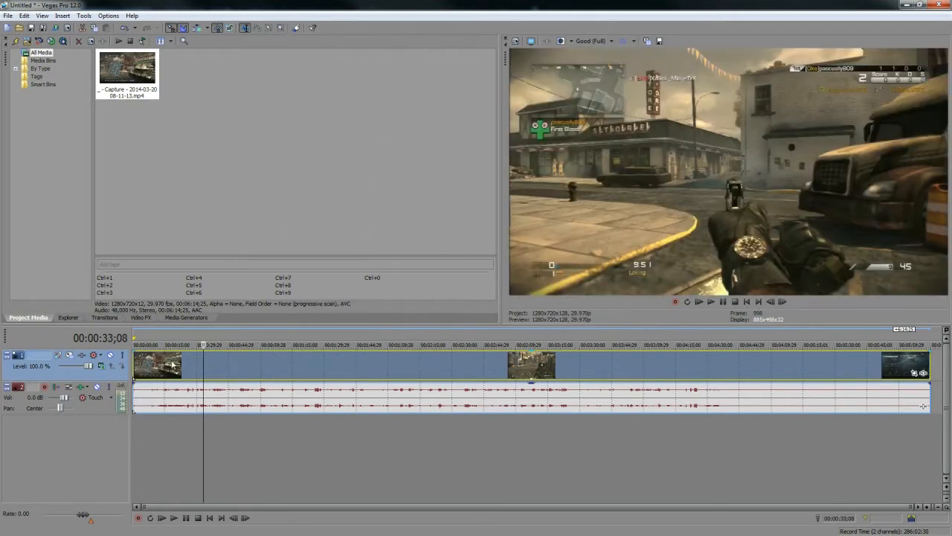
right_click(224, 364)
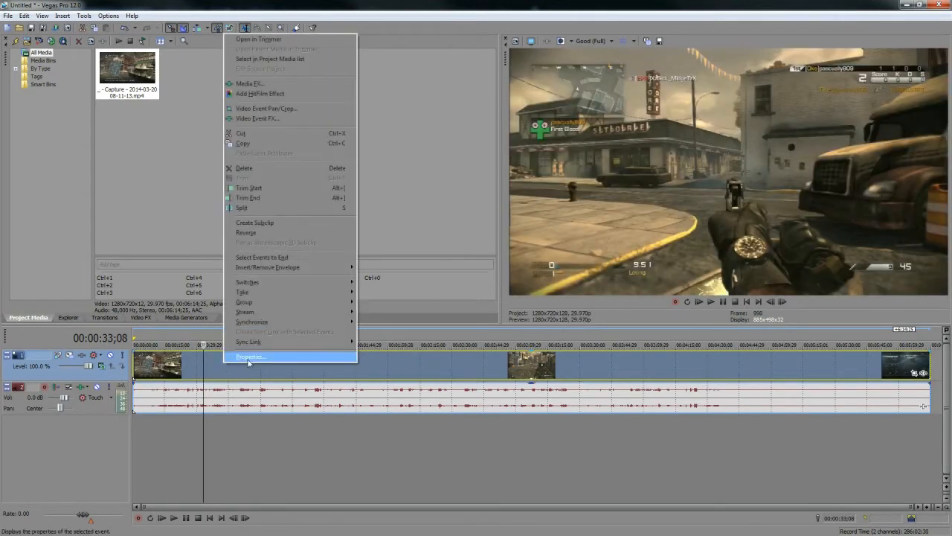
click(252, 402)
right_click(227, 386)
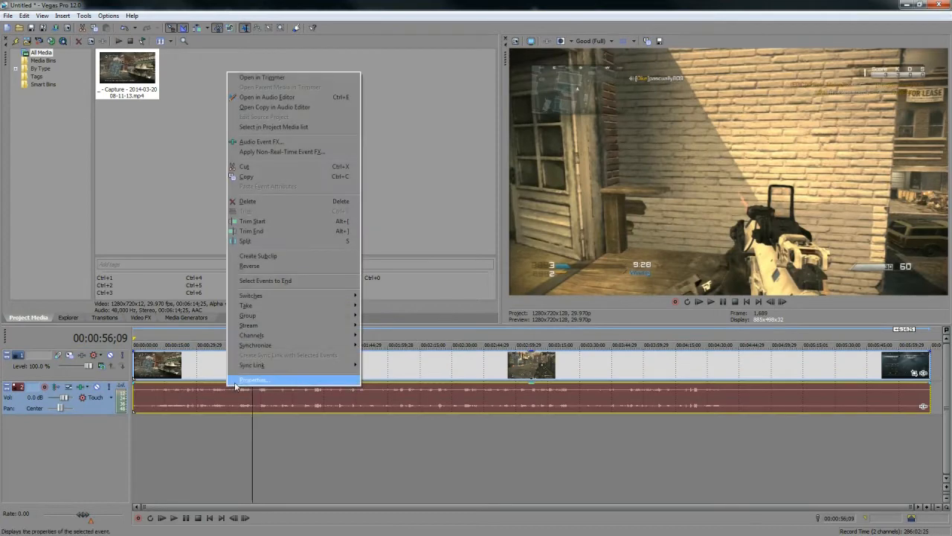
click(235, 382)
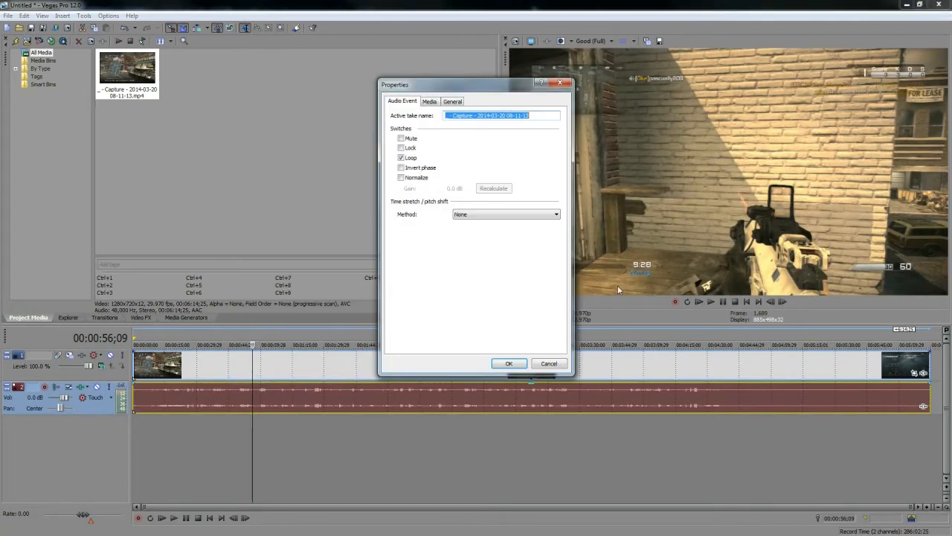
click(549, 363)
Step: Open the video event's properties and accept them with Disable resample selected
click(192, 363)
right_click(252, 373)
click(289, 360)
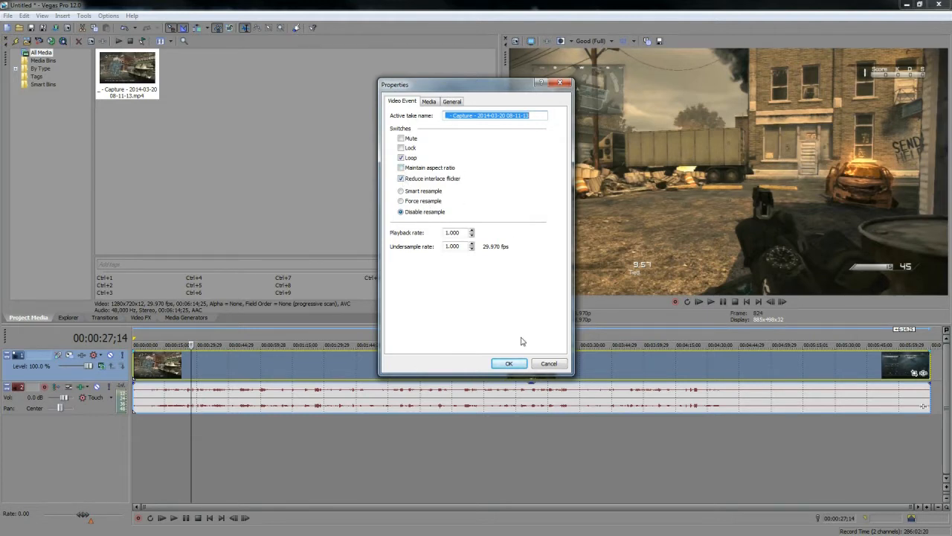
click(509, 363)
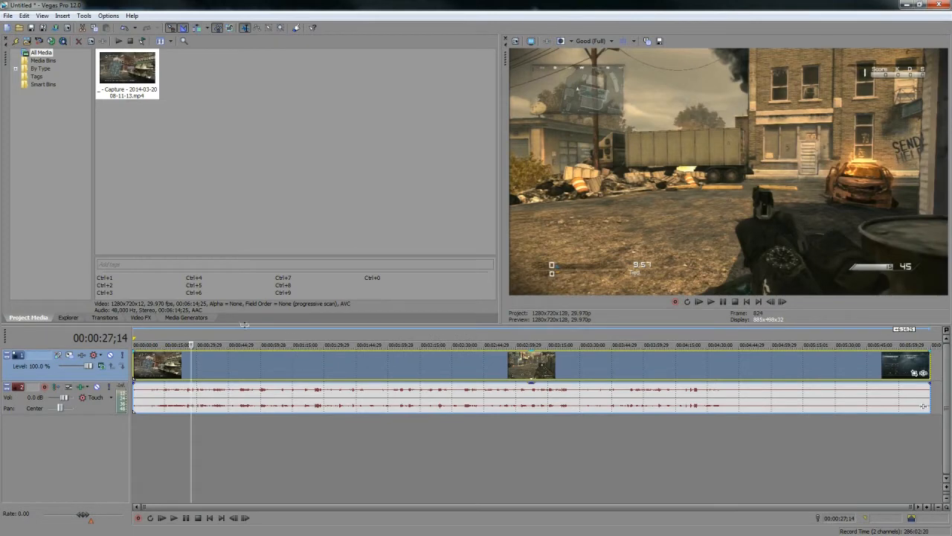
Step: Split the gameplay clip's video and audio at 00:01:38;22
click(509, 328)
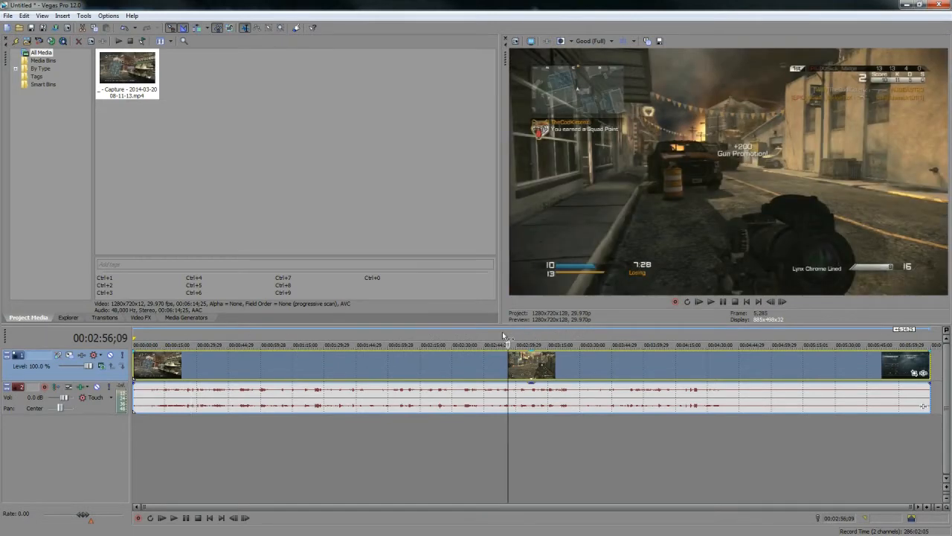
click(505, 338)
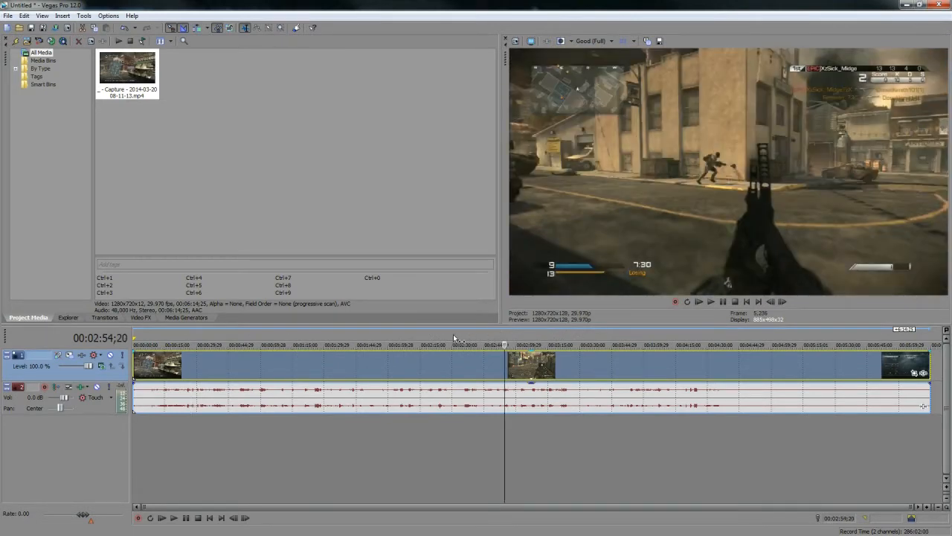
click(455, 338)
click(334, 339)
click(353, 339)
click(343, 337)
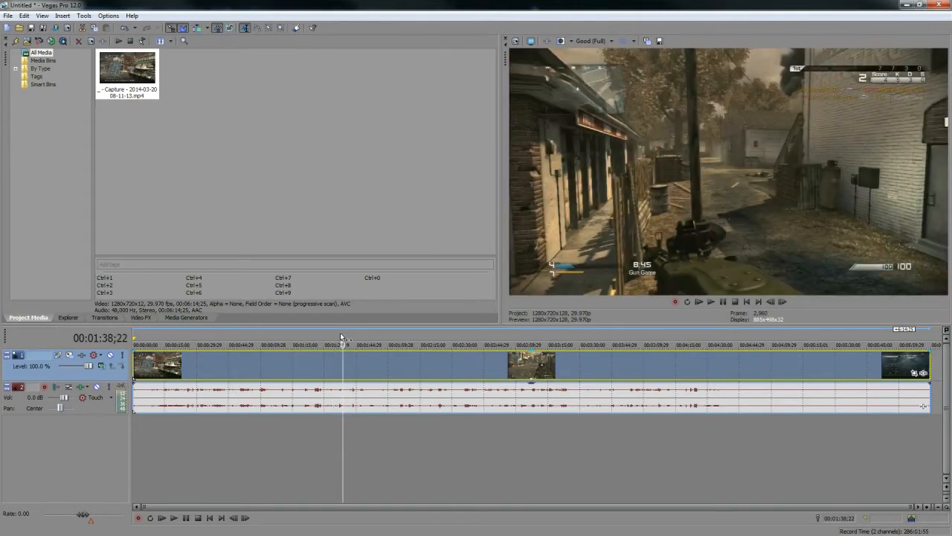
key(s)
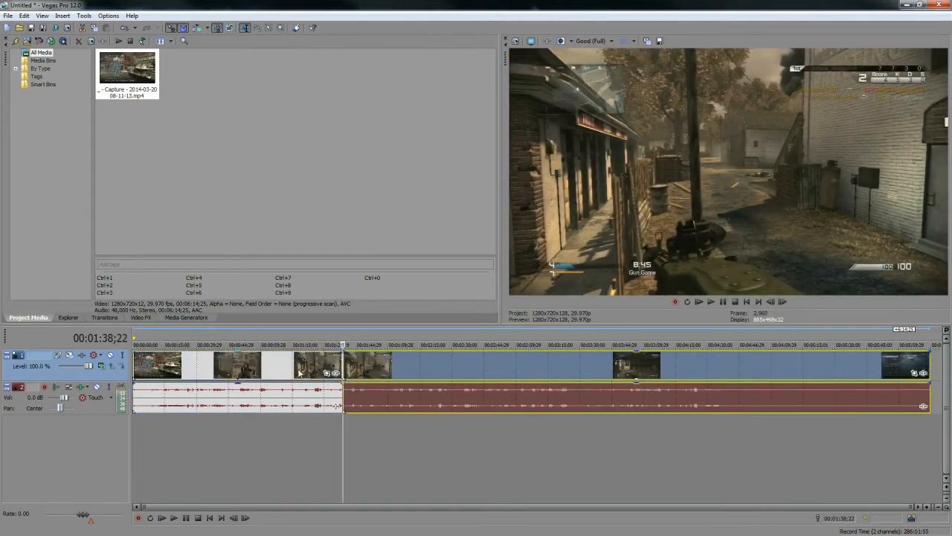
Step: Delete the section before the split and move the remaining clip to the timeline start
click(298, 364)
key(Delete)
drag(428, 365, 218, 365)
Step: Split the clip at 00:00:29;24 and delete everything after that point
click(209, 339)
click(198, 338)
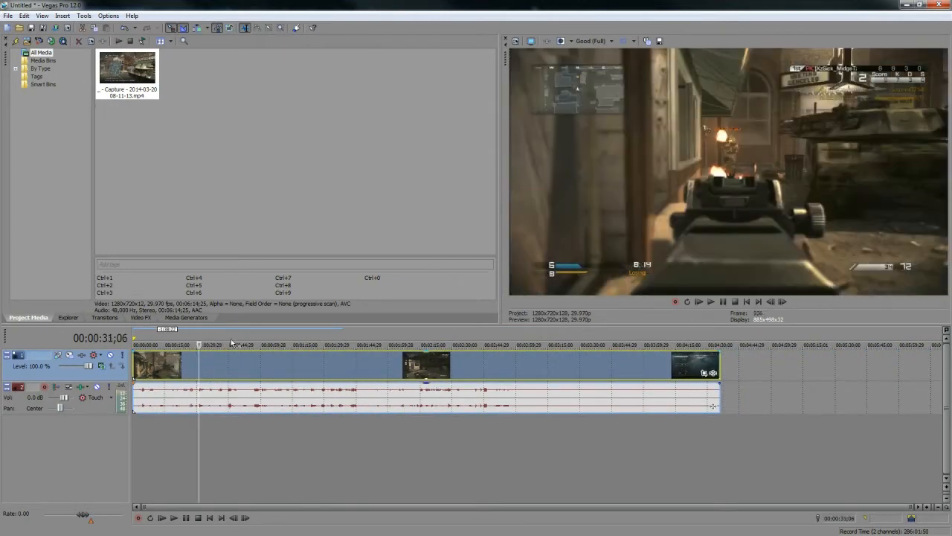
scroll(334, 337, up, 3)
scroll(320, 372, down, 3)
click(273, 395)
click(270, 395)
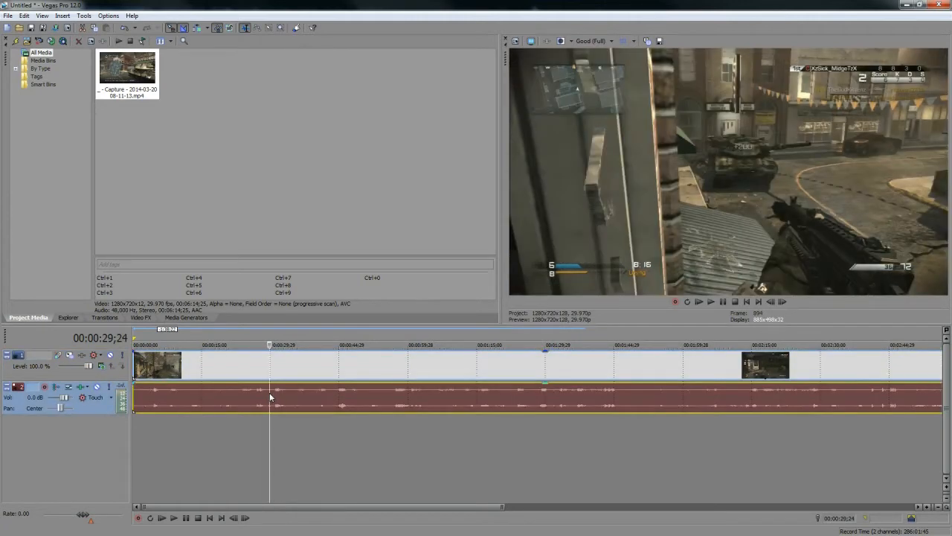
key(s)
click(298, 388)
key(Delete)
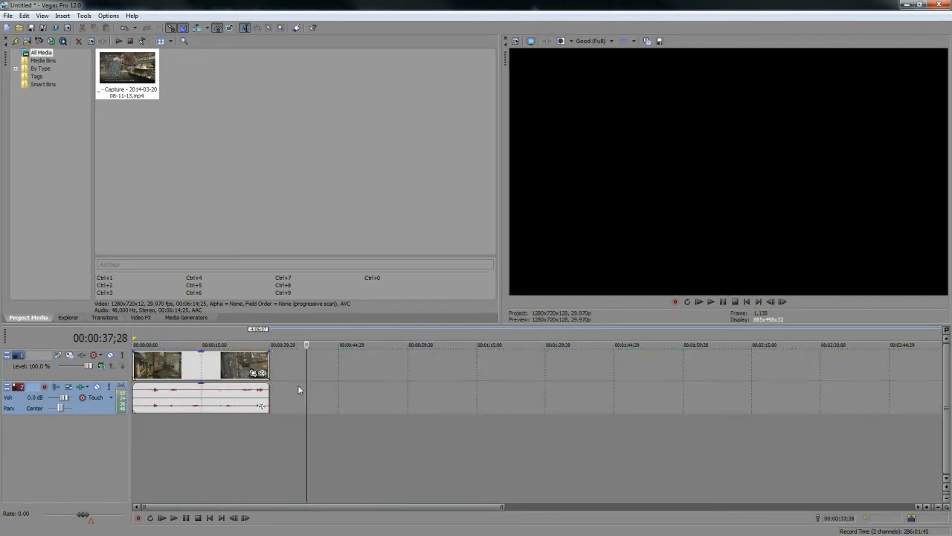
Step: Select the time range covering the trimmed clip, from 00:00:00;00 to 00:00:29;24
drag(268, 336, 122, 350)
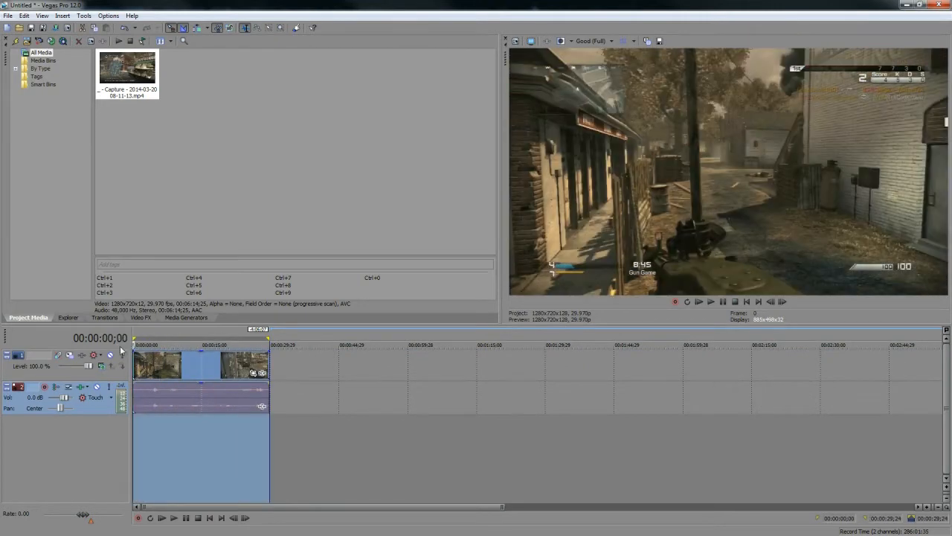
right_click(191, 367)
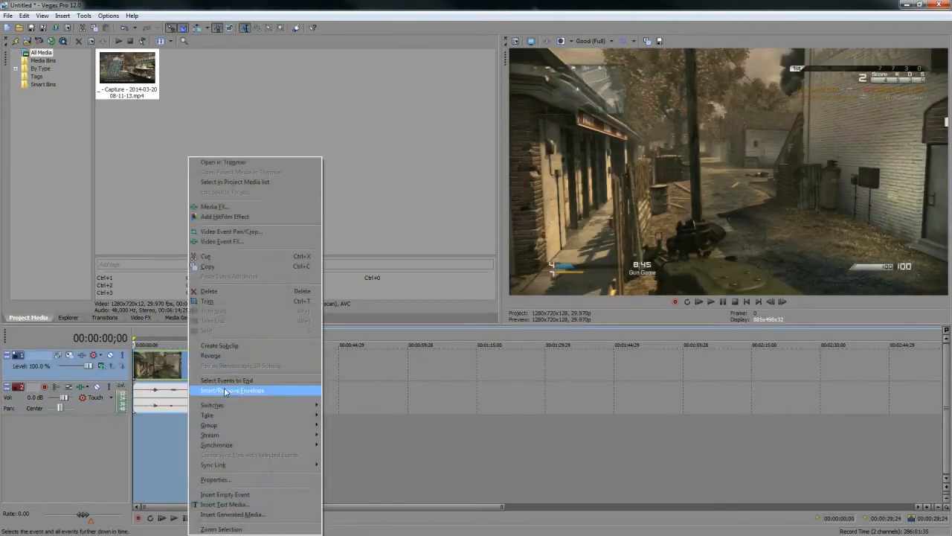
click(73, 376)
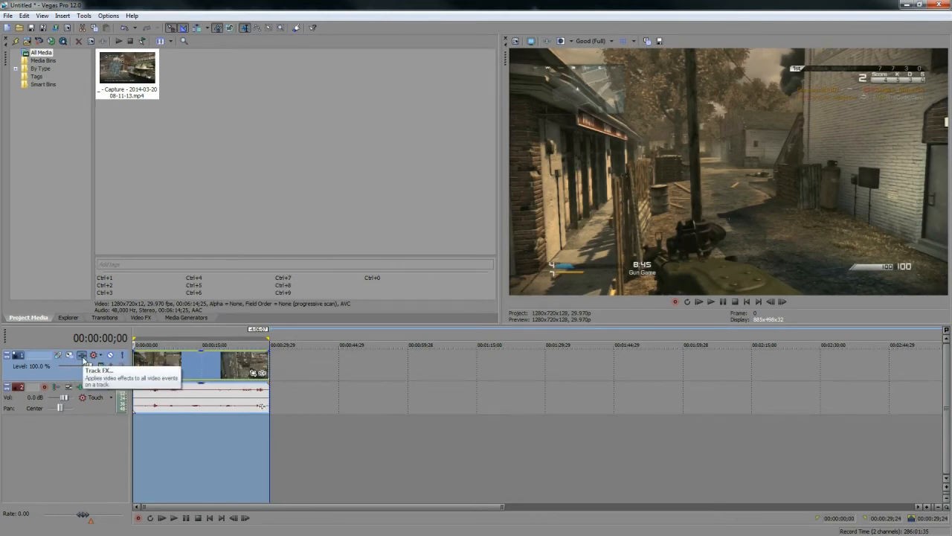
Step: Add the Sony Color Corrector (Secondary) and Sony Sharpen effects to the video track
click(82, 356)
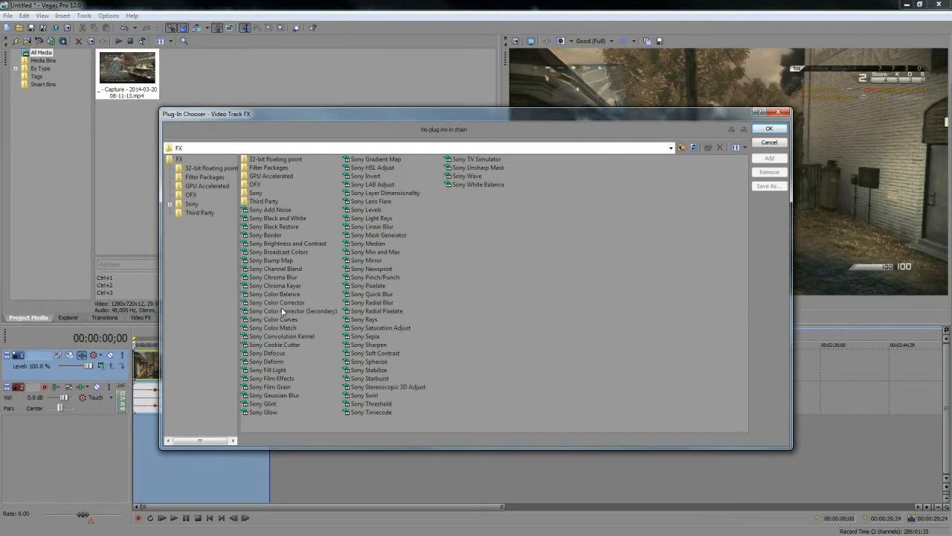
click(280, 312)
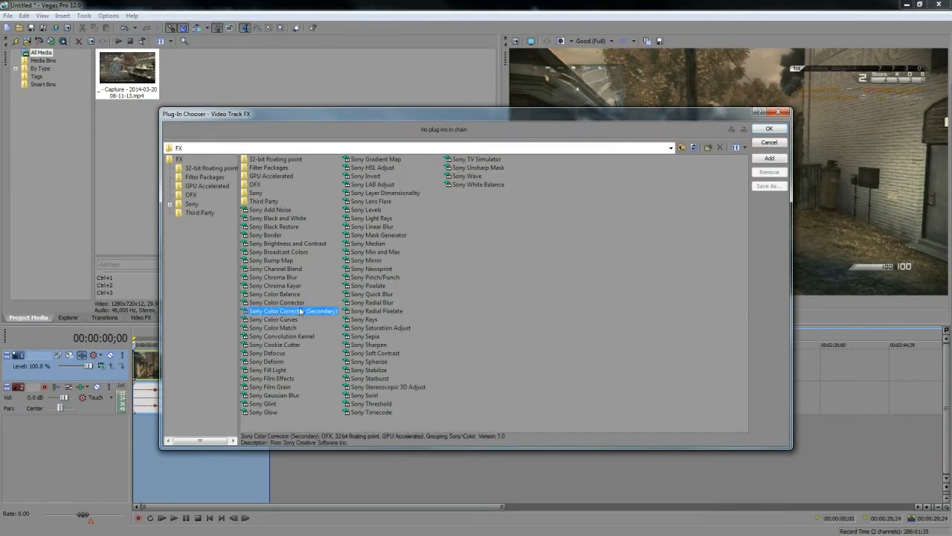
click(770, 158)
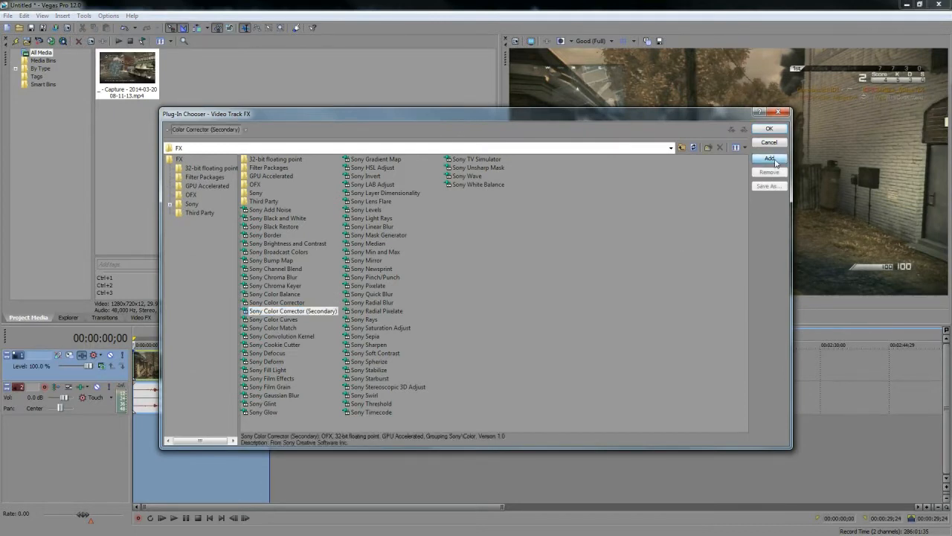
click(379, 345)
click(770, 160)
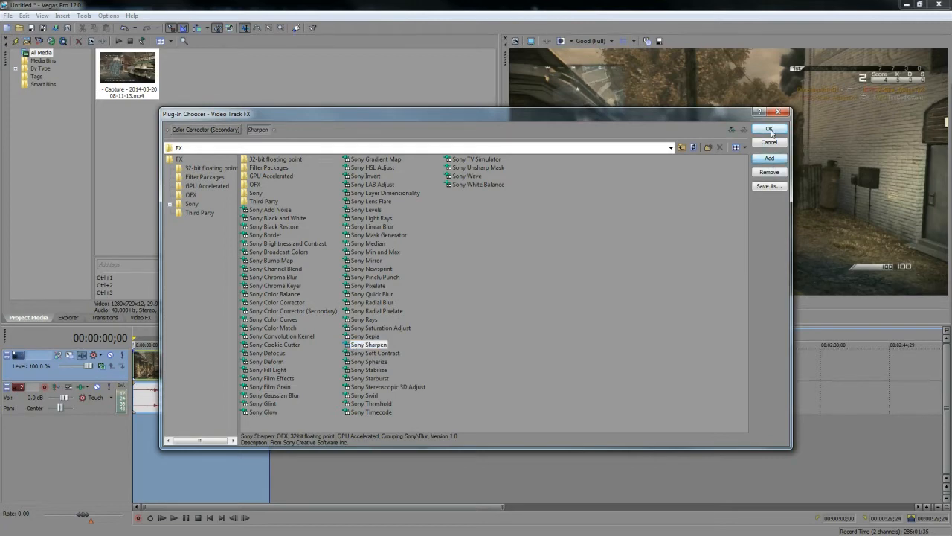
click(770, 128)
Step: Apply the "sexy" preset to the secondary color corrector and expand its Limit saturation settings
drag(945, 88, 310, 90)
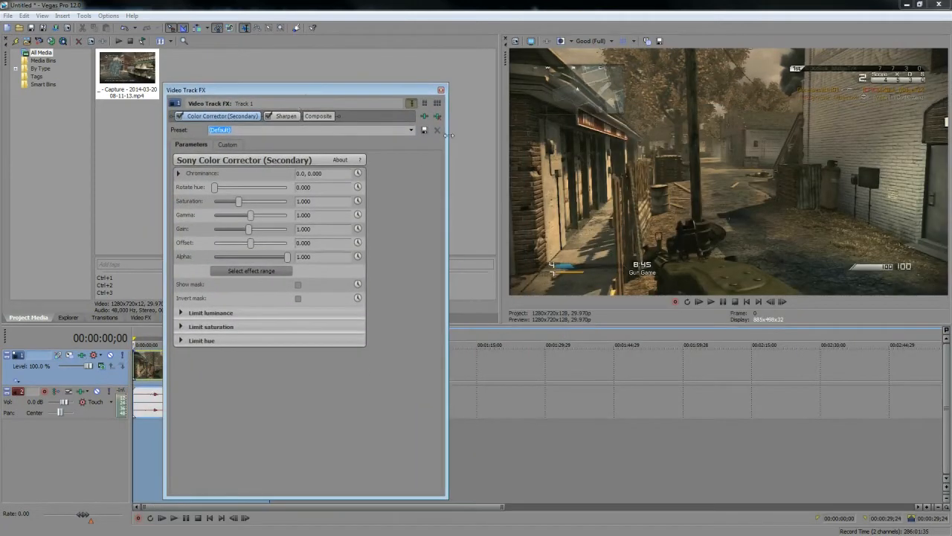
click(410, 131)
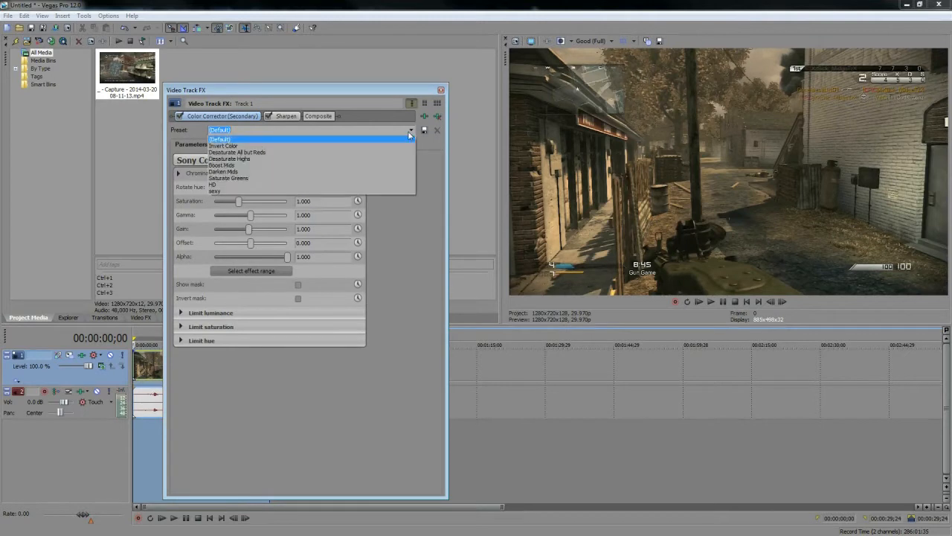
click(215, 192)
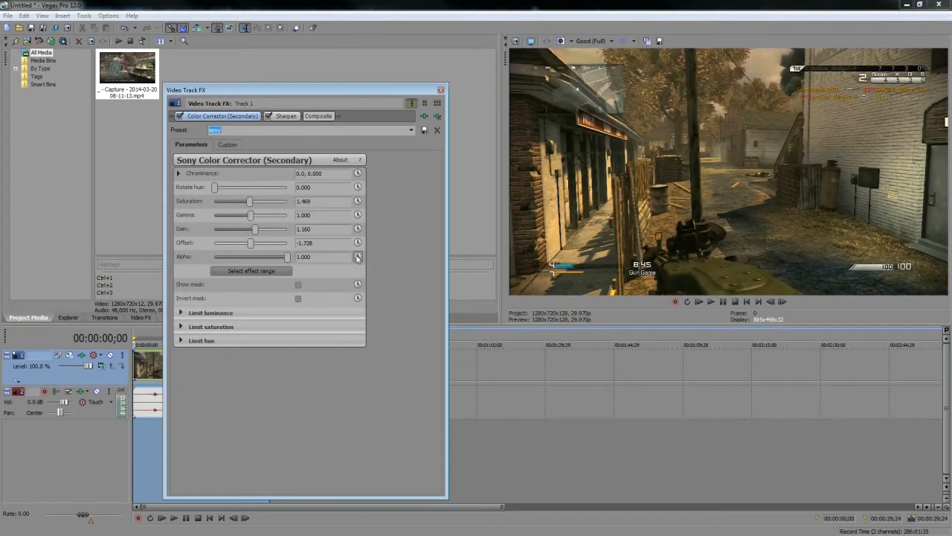
click(180, 327)
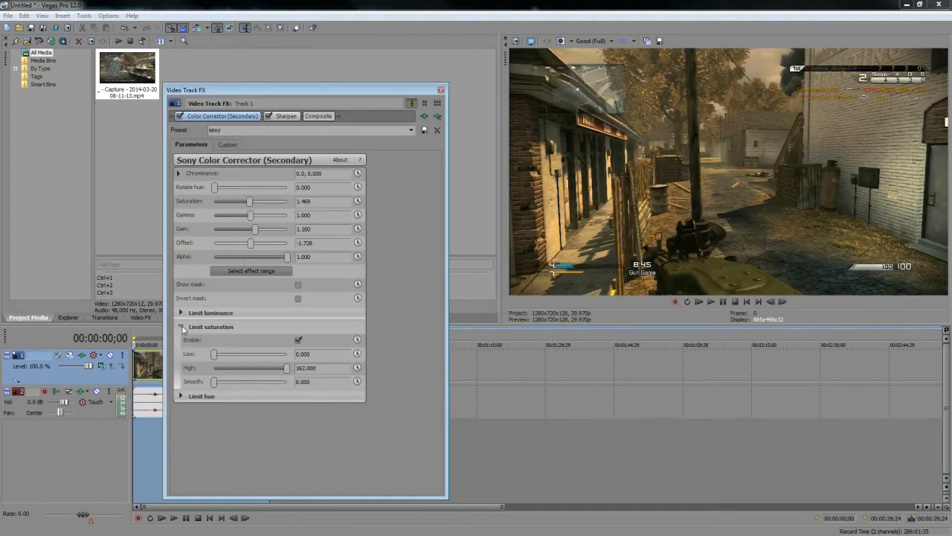
Step: Collapse the Limit saturation settings and remove both the Color Corrector (Secondary) and Sharpen effects from the video track
click(180, 327)
click(437, 117)
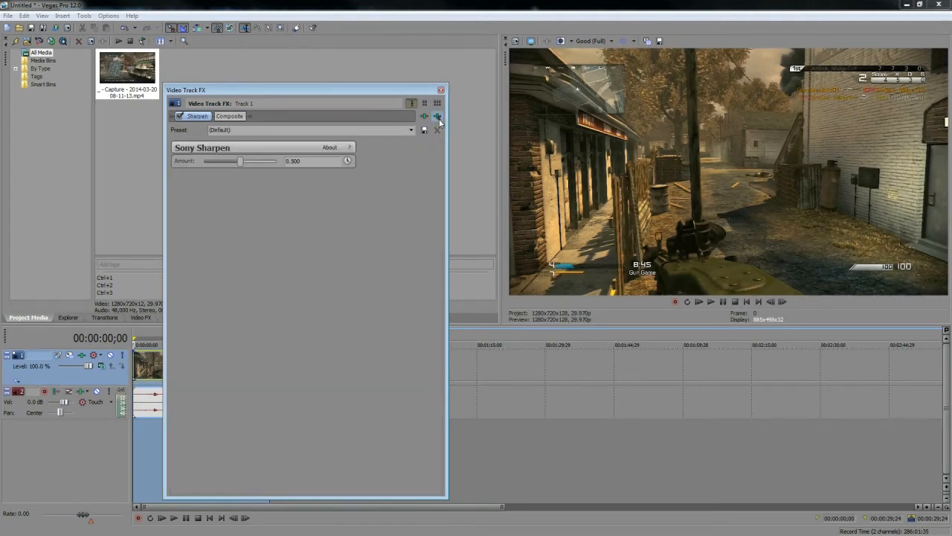
click(437, 117)
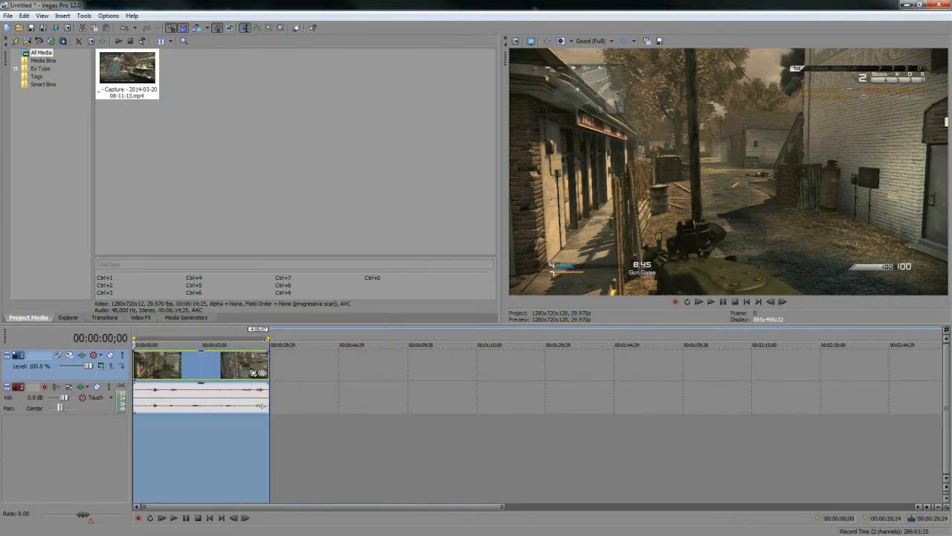
Step: Add Sony Color Corrector (Secondary) and Sony Sharpen to the video track again and apply the "sexy" preset to the color corrector
click(82, 356)
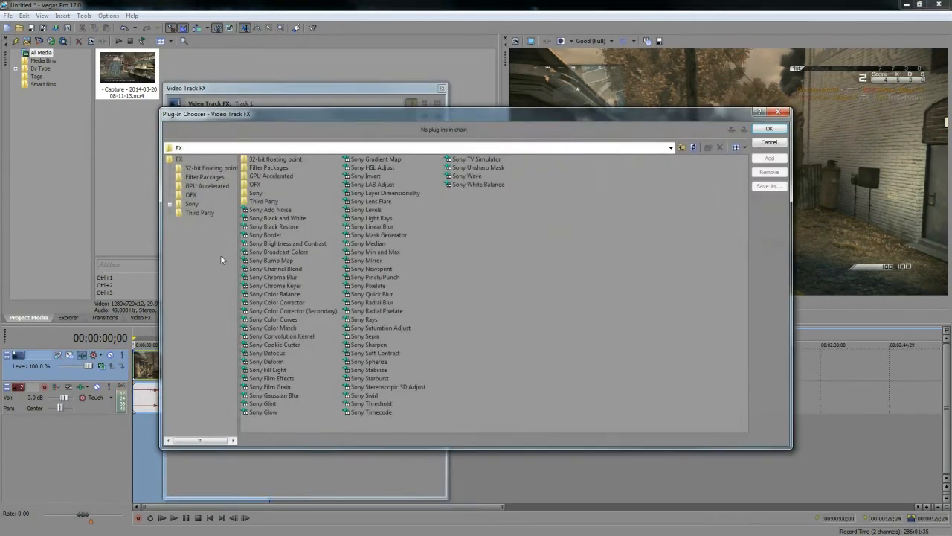
click(300, 312)
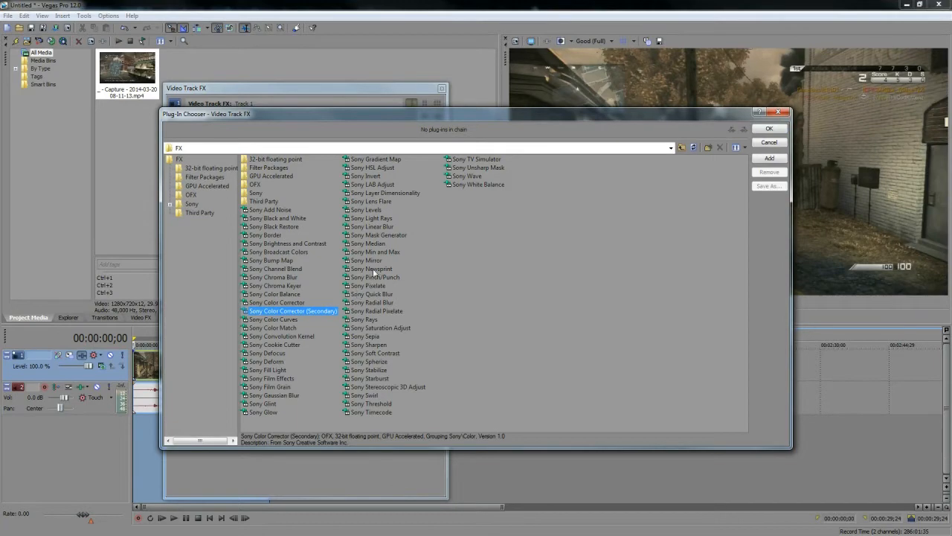
ctrl+click(382, 346)
click(769, 157)
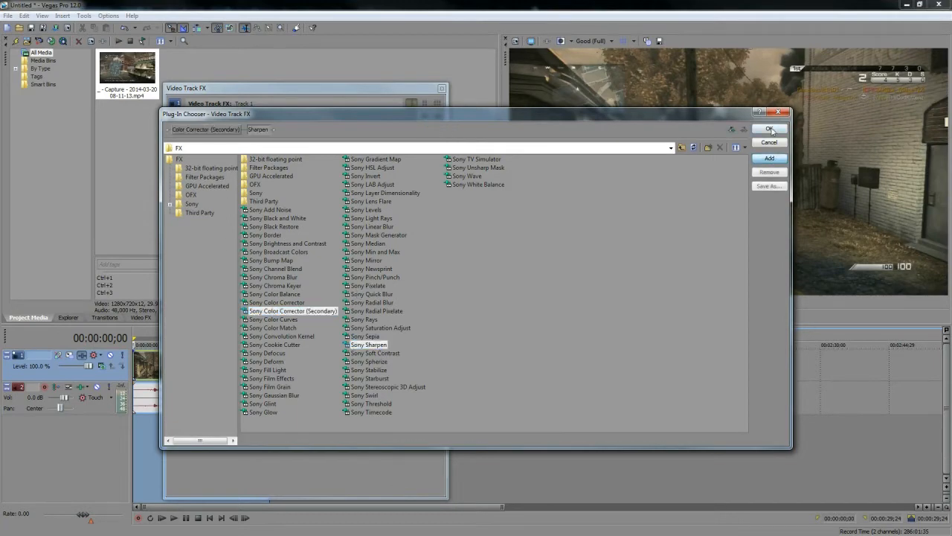
click(770, 127)
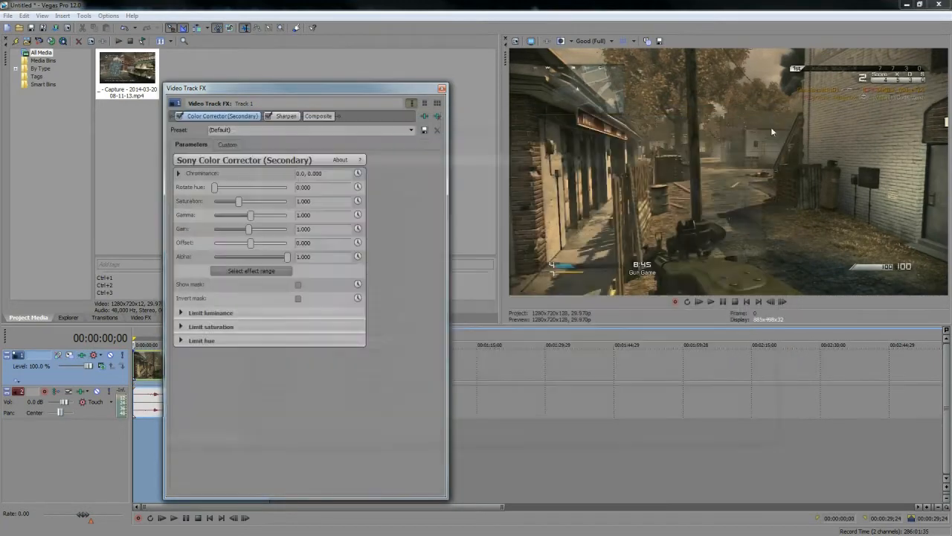
click(409, 131)
click(213, 193)
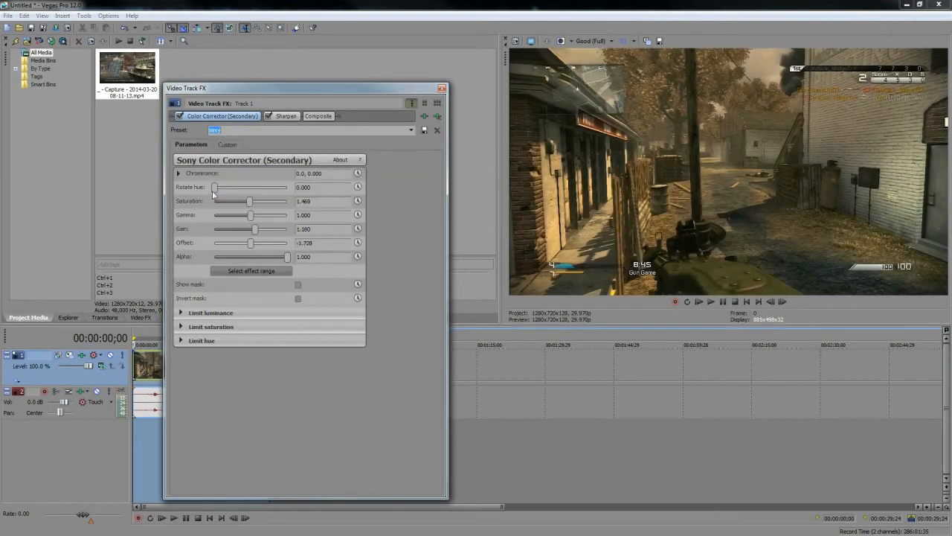
Step: Try the Sharpen effect at an amount of 1.000, apply its HD preset instead, and close the track effects
click(286, 116)
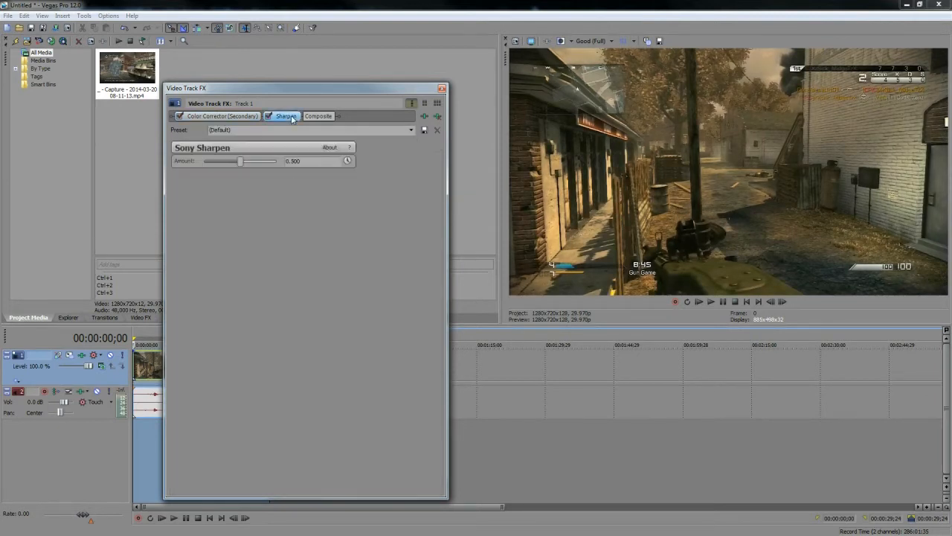
click(408, 131)
click(409, 133)
drag(245, 163, 314, 164)
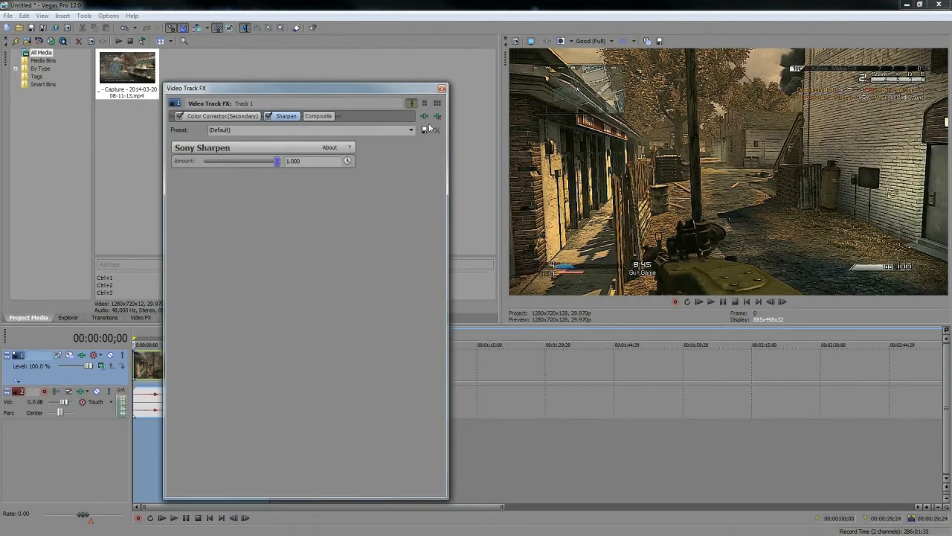
click(412, 131)
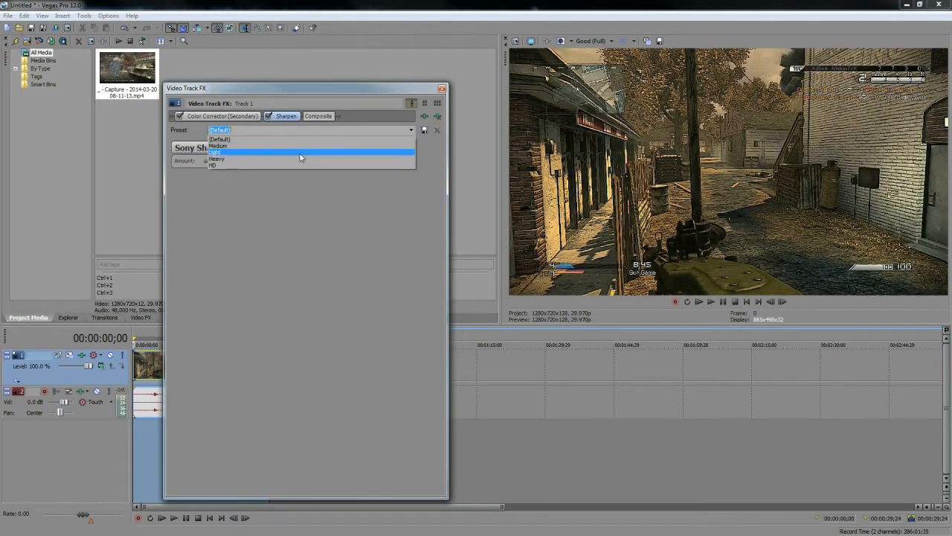
click(216, 165)
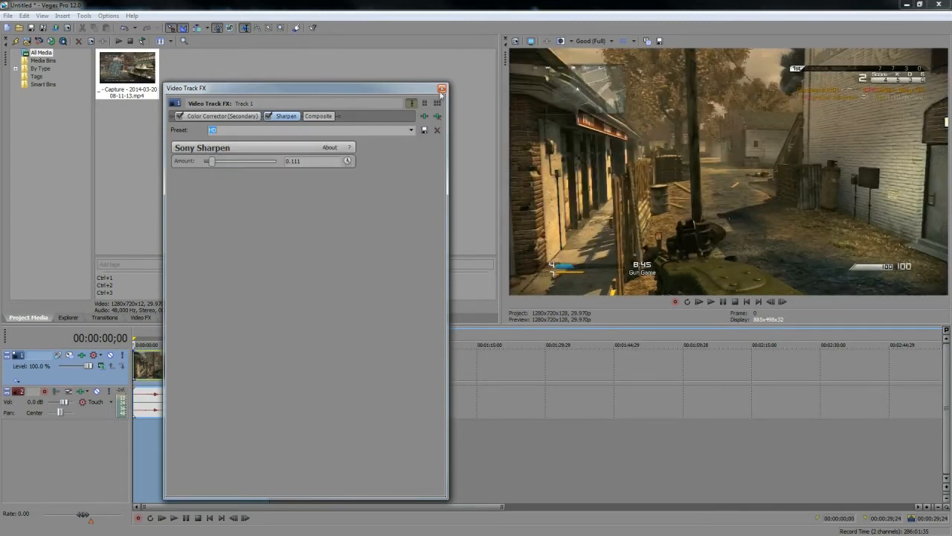
click(441, 89)
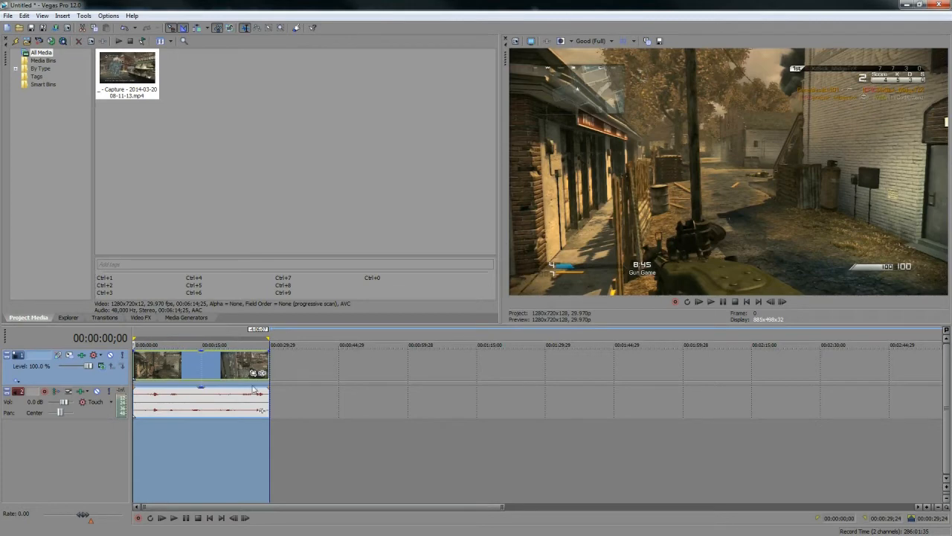
Step: Examine the enhanced picture frame by frame around the five-second mark of the clip
click(155, 337)
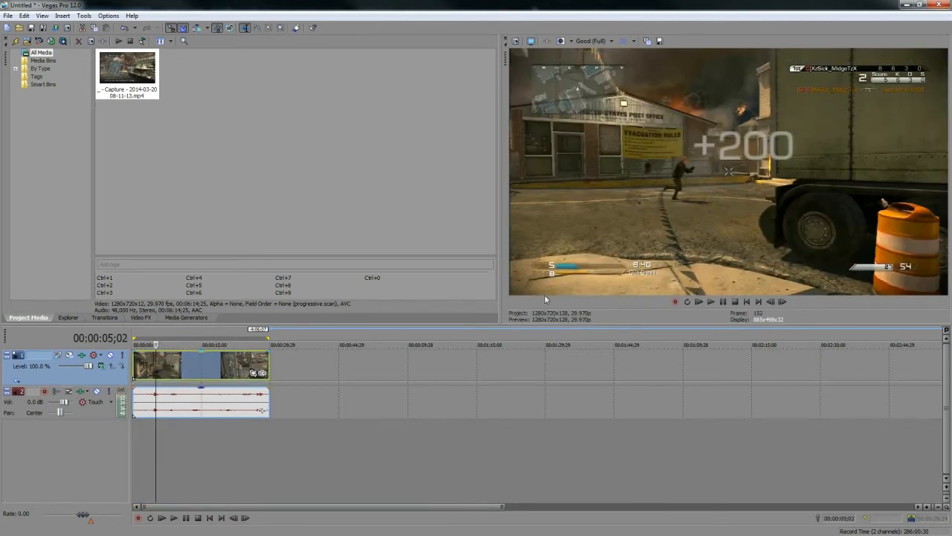
click(770, 303)
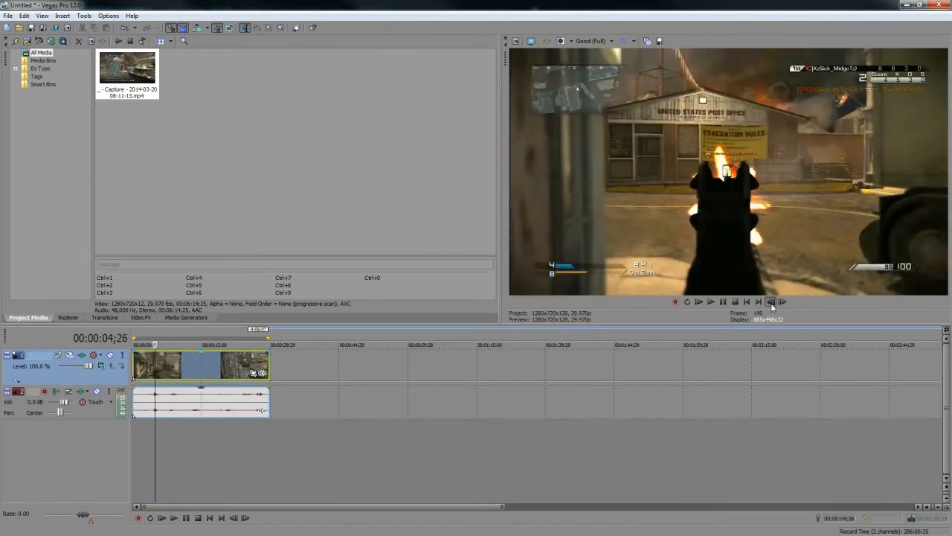
click(783, 302)
click(783, 302)
click(784, 303)
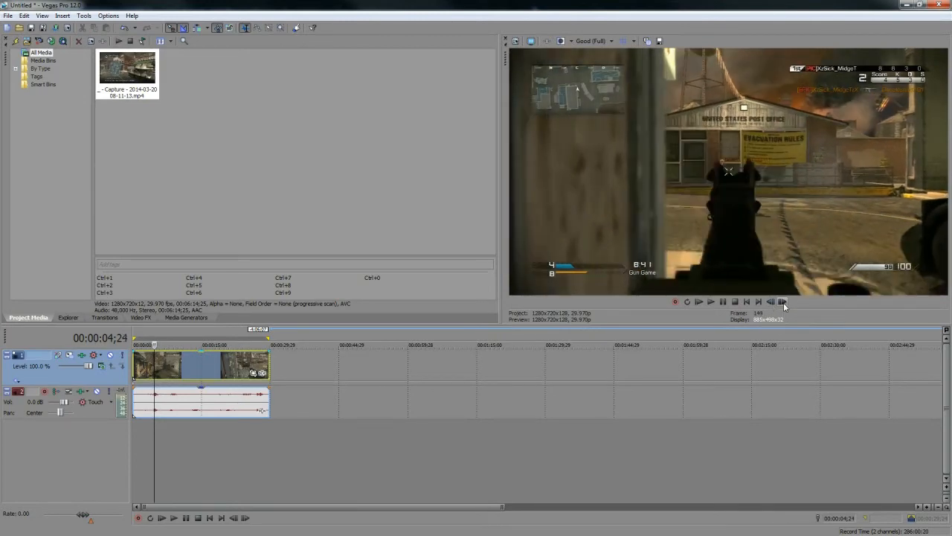
click(784, 302)
click(784, 302)
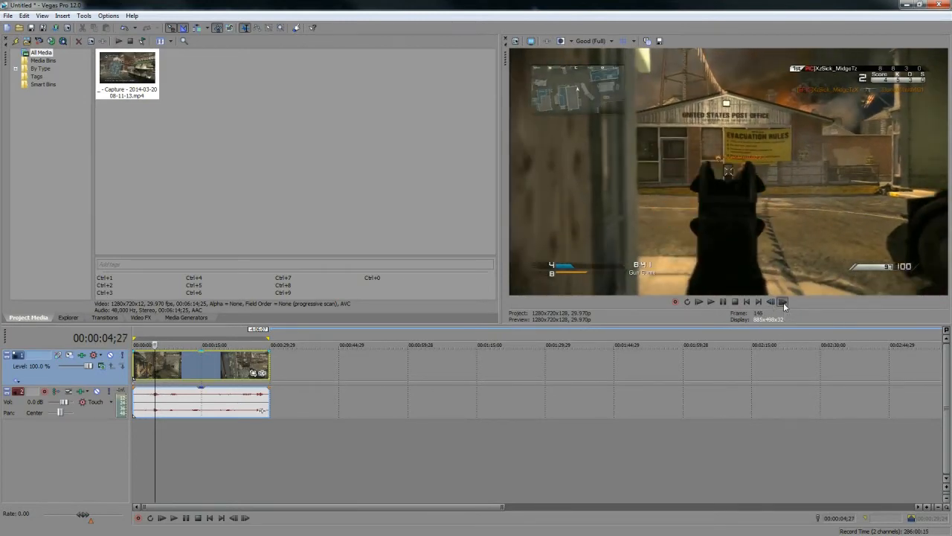
click(783, 302)
click(783, 302)
click(783, 302)
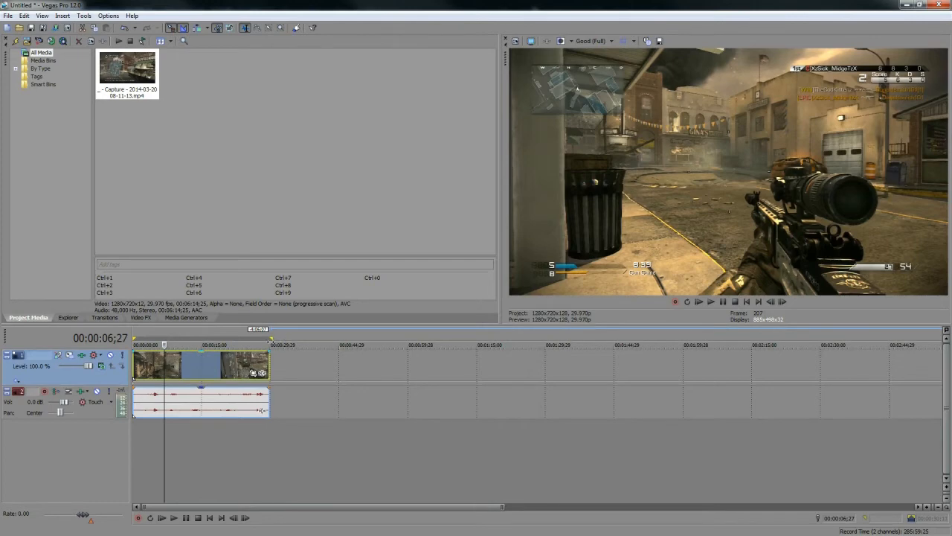
Step: Open the Render As settings and select the Sony Tablet 720p template of the MainConcept AVC/AAC format
click(7, 15)
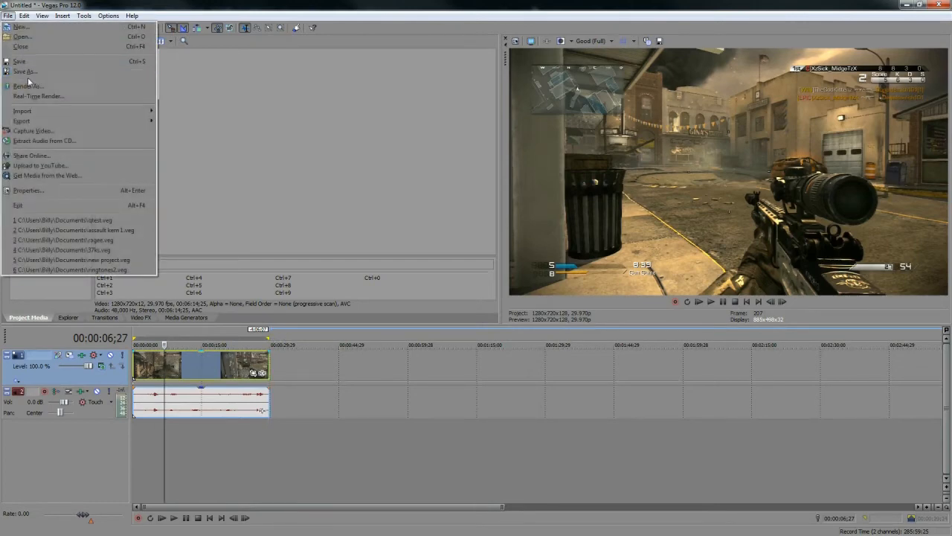
click(27, 86)
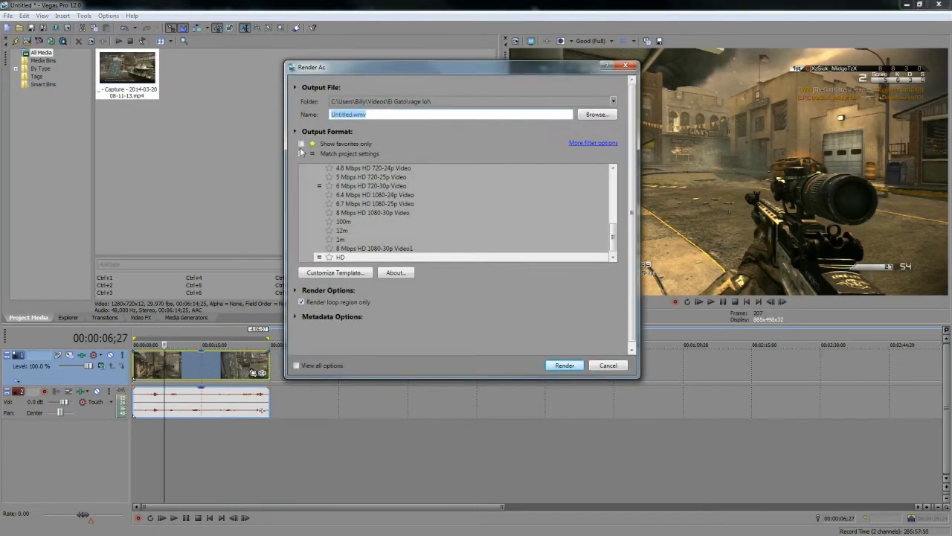
drag(615, 238, 622, 187)
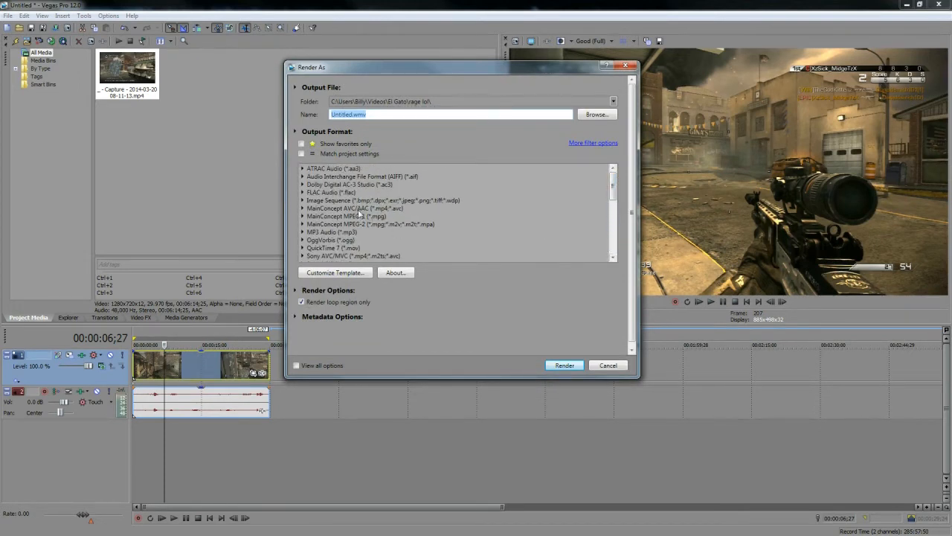
click(302, 209)
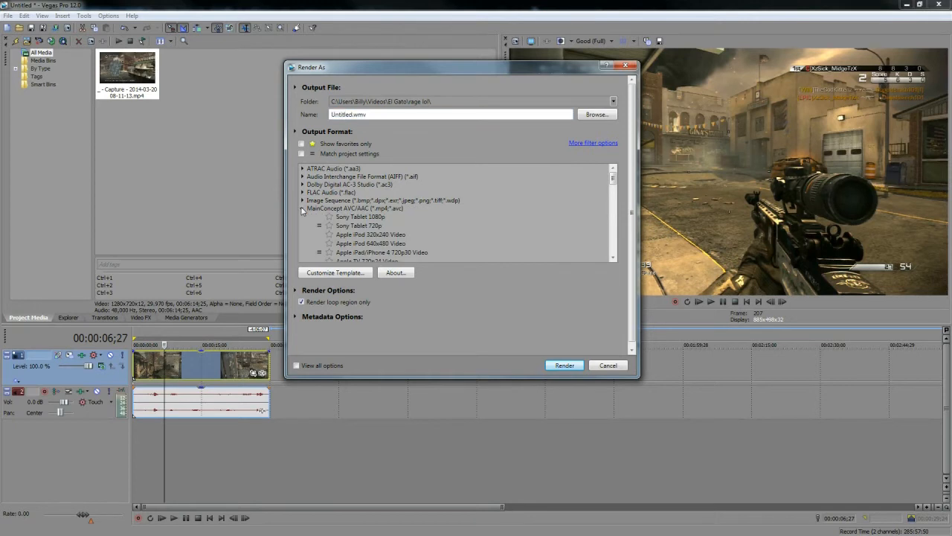
click(362, 227)
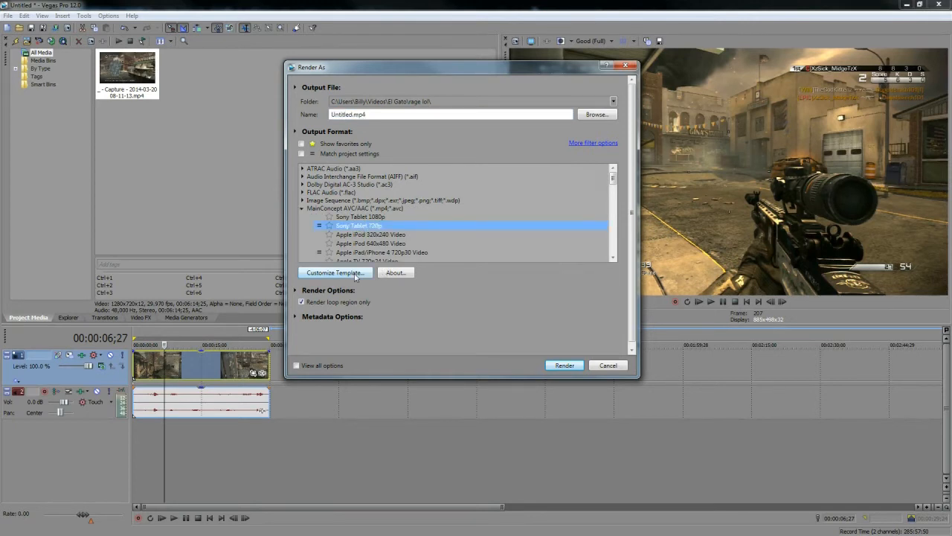
Step: Show only favorite templates, select the HD template under MainConcept AVC/AAC, and open its custom settings
click(302, 144)
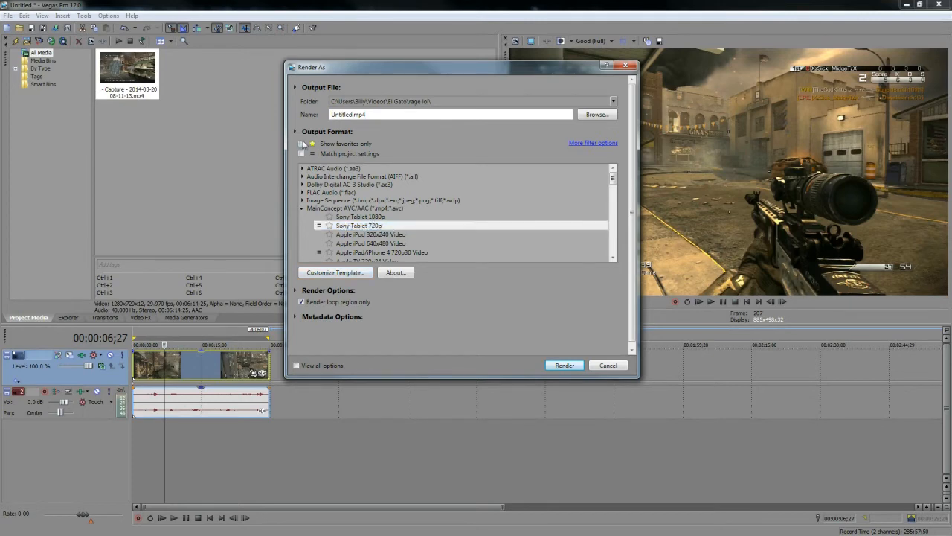
click(347, 177)
click(358, 273)
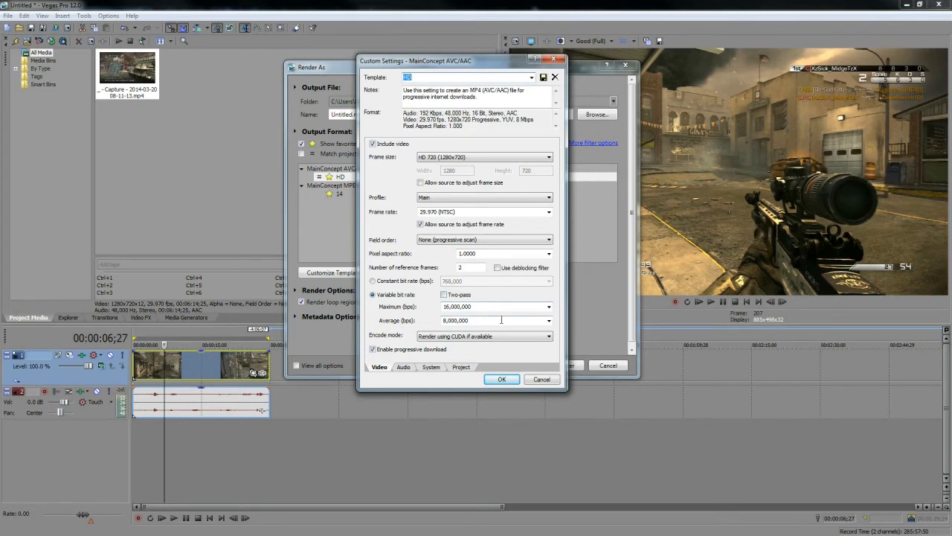
Step: View the template's encode mode options and run the GPU check for rendering support
click(441, 338)
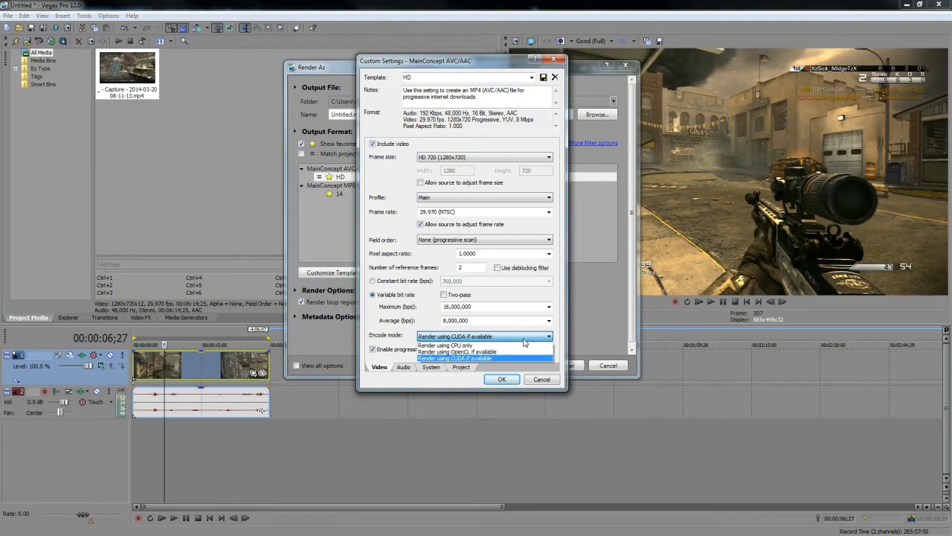
click(524, 340)
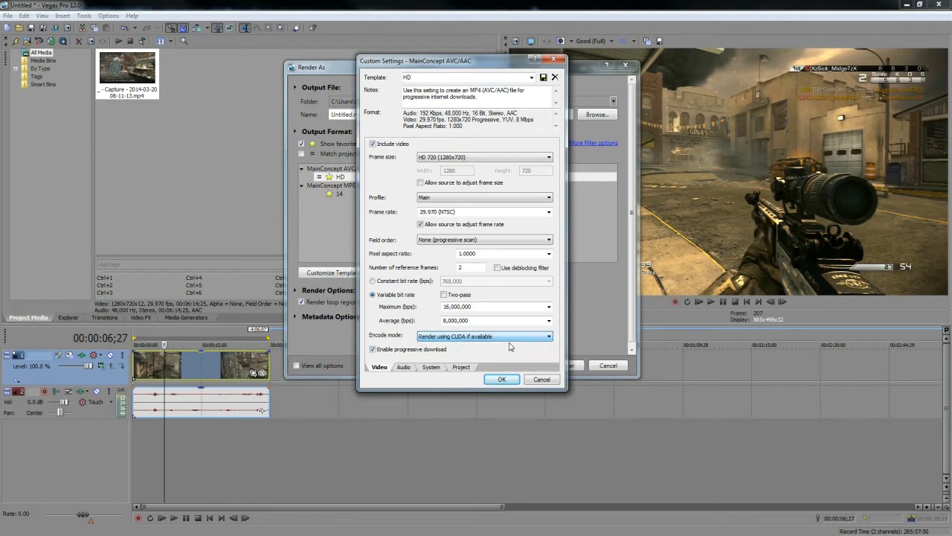
click(430, 368)
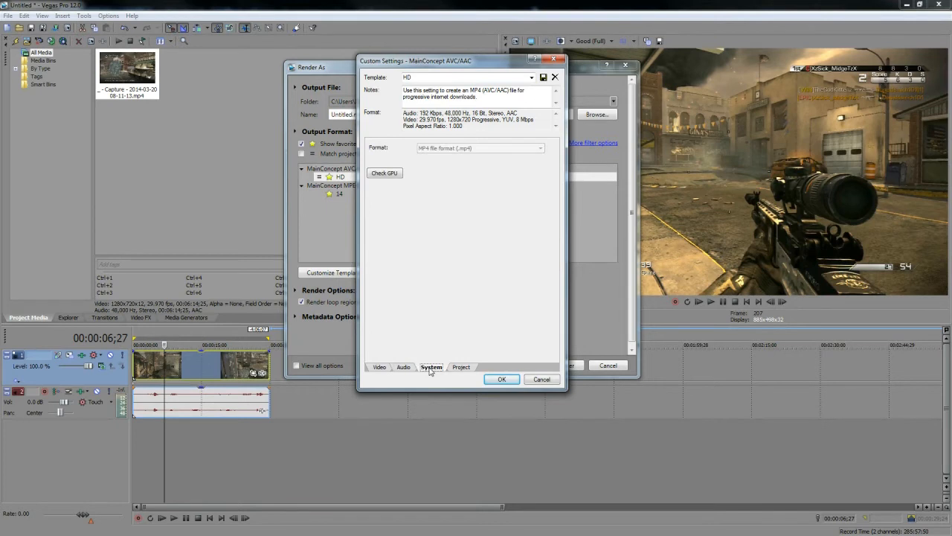
click(388, 173)
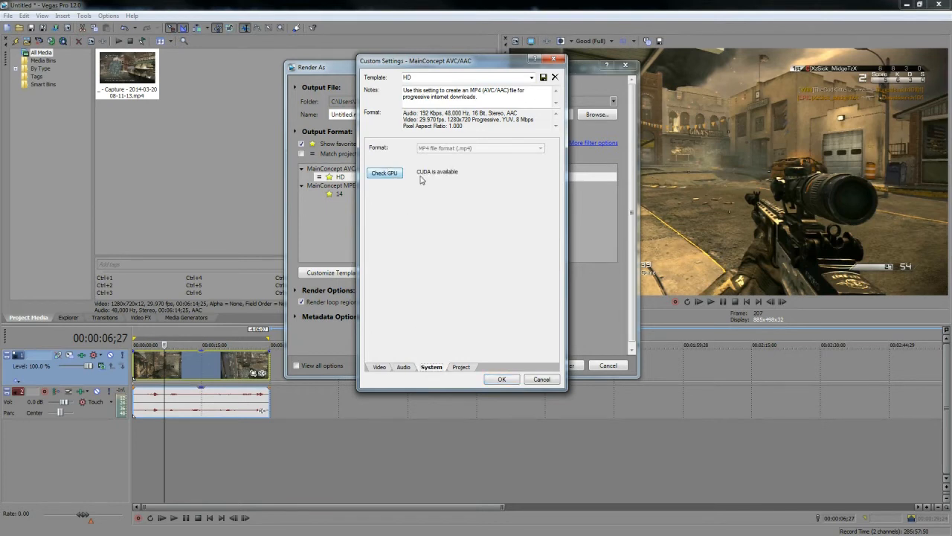
Step: Set the video encode mode to "Render using CUDA if available"
click(378, 367)
click(483, 336)
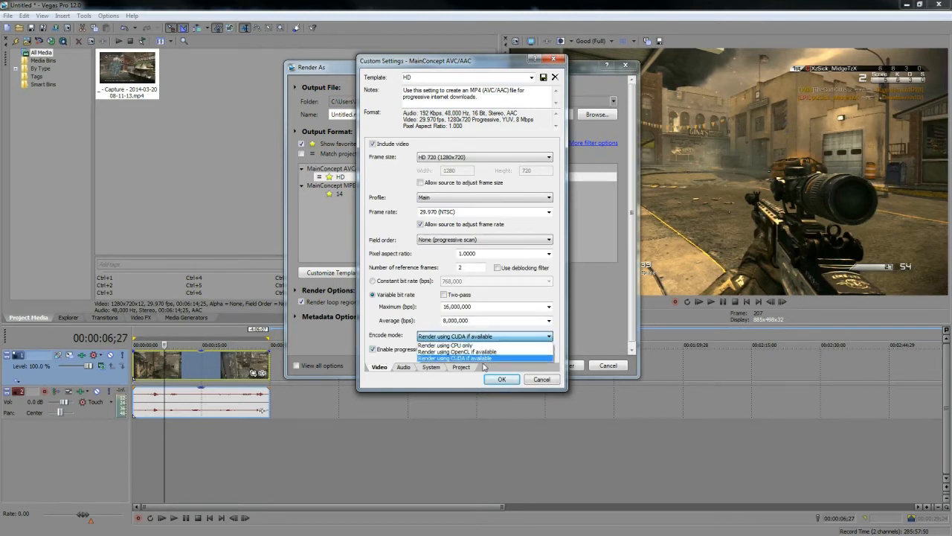
click(484, 345)
click(485, 341)
click(446, 361)
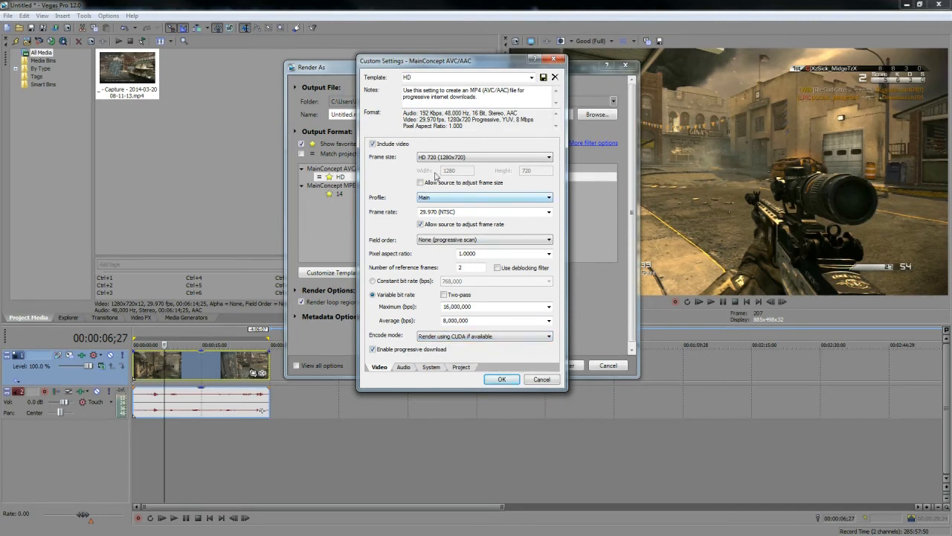
Step: Review the HD template's profile, audio, system and project settings, including color space, and accept the custom settings
click(425, 198)
click(402, 366)
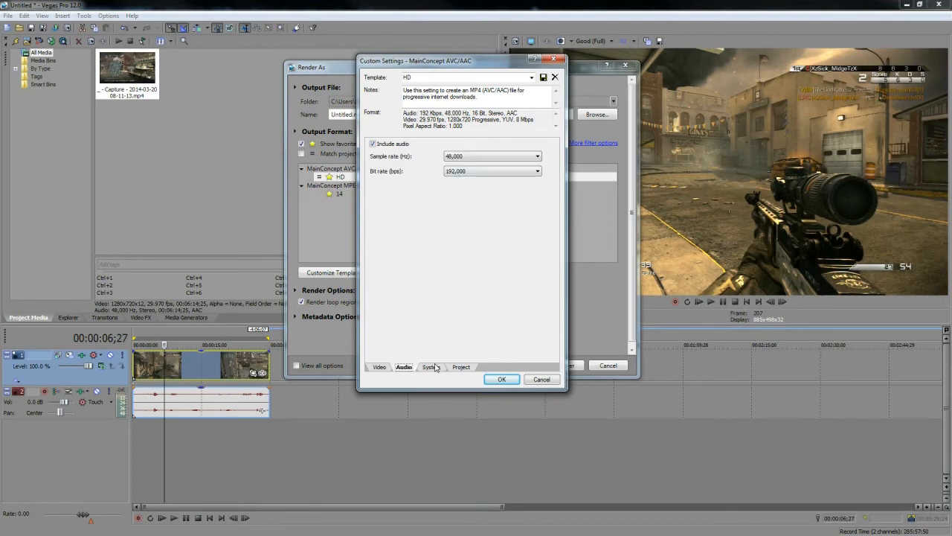
click(435, 367)
click(460, 367)
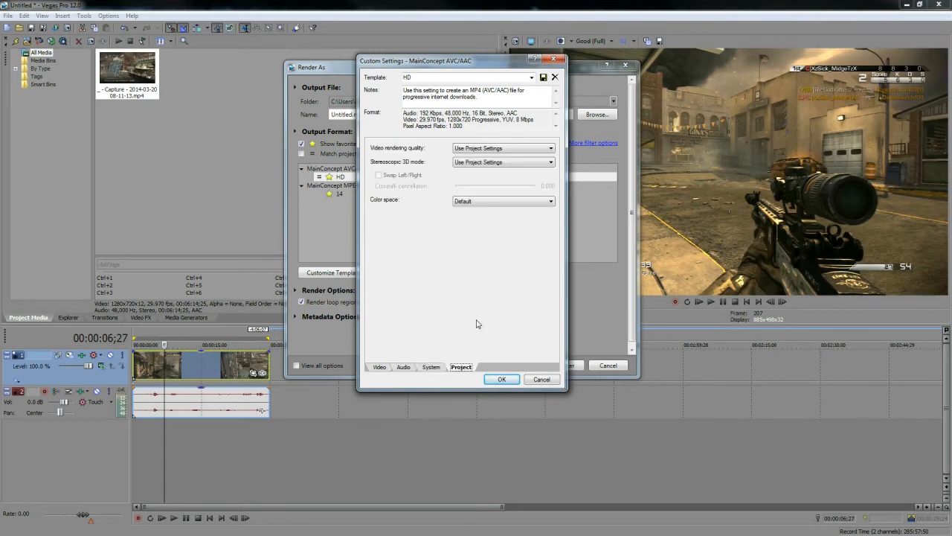
click(473, 203)
click(472, 202)
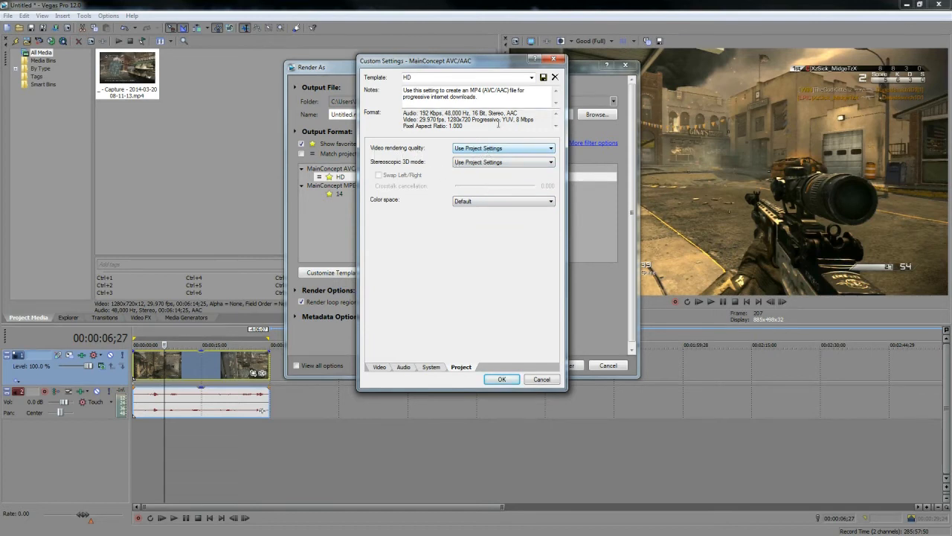
click(504, 380)
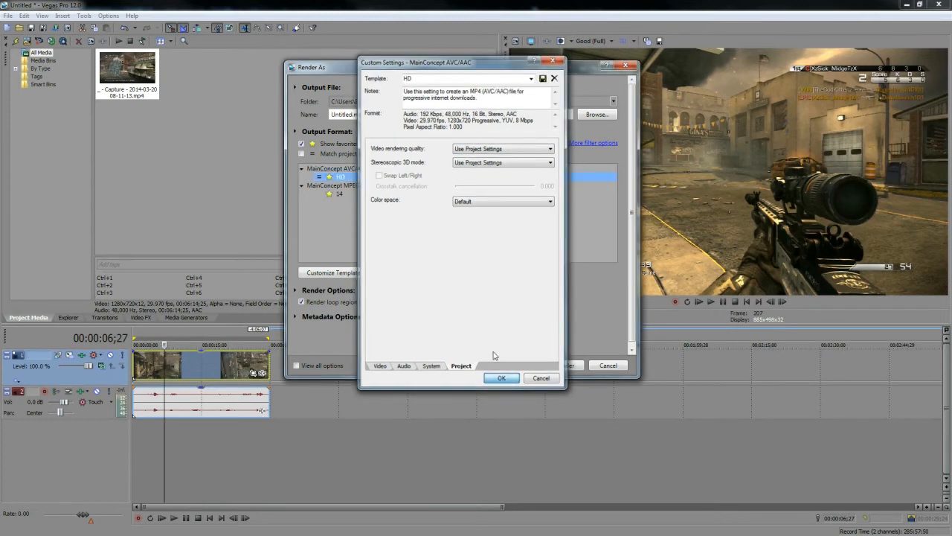
Step: Name the output file "quality test" and start rendering it with the HD template
click(355, 114)
drag(387, 113, 79, 105)
text(quali)
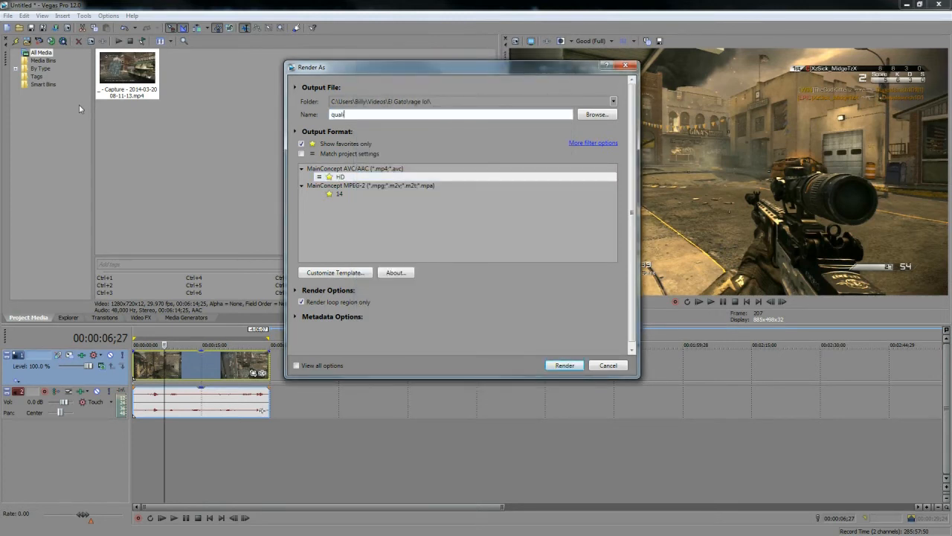
text(ty test)
click(560, 367)
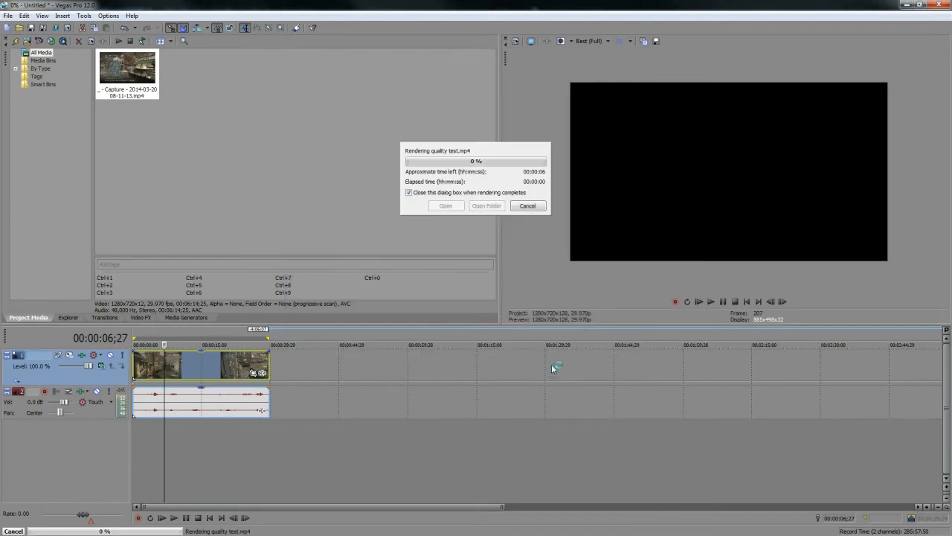